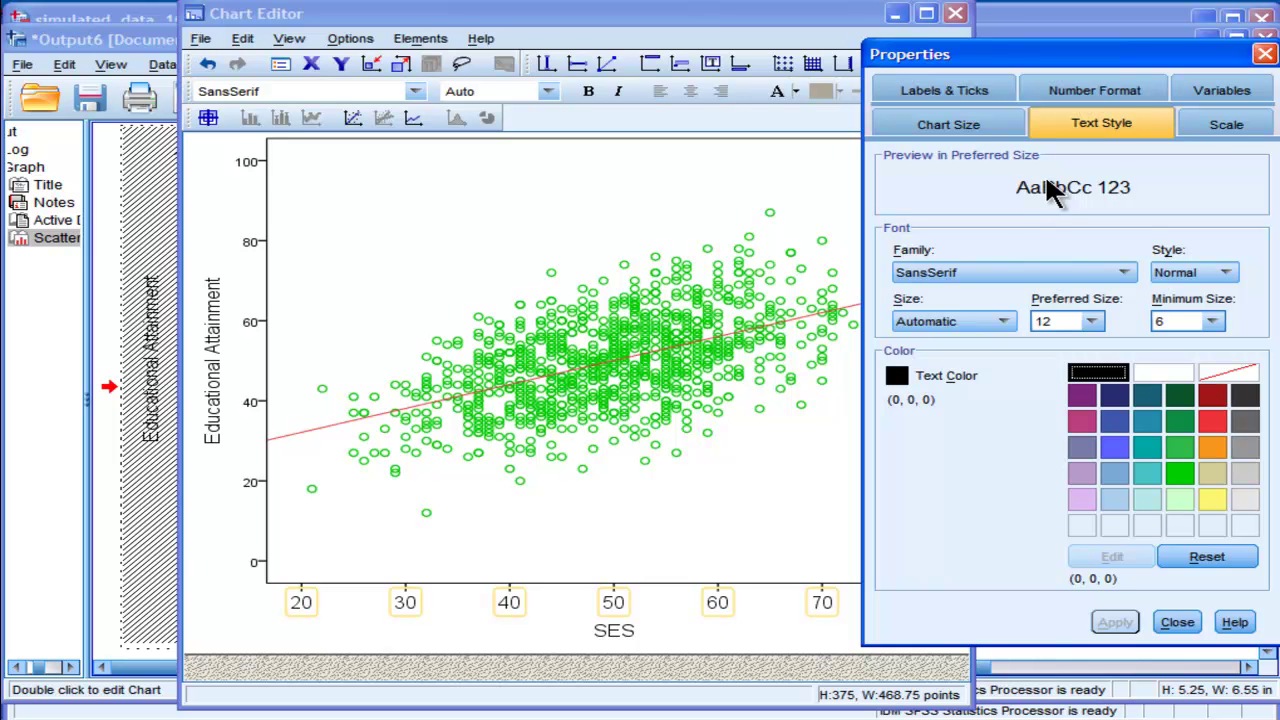
Step: Change the SES axis custom minimum from 20 to 10 and apply it
{"action": "left_click", "coordinate": [1226, 124]}
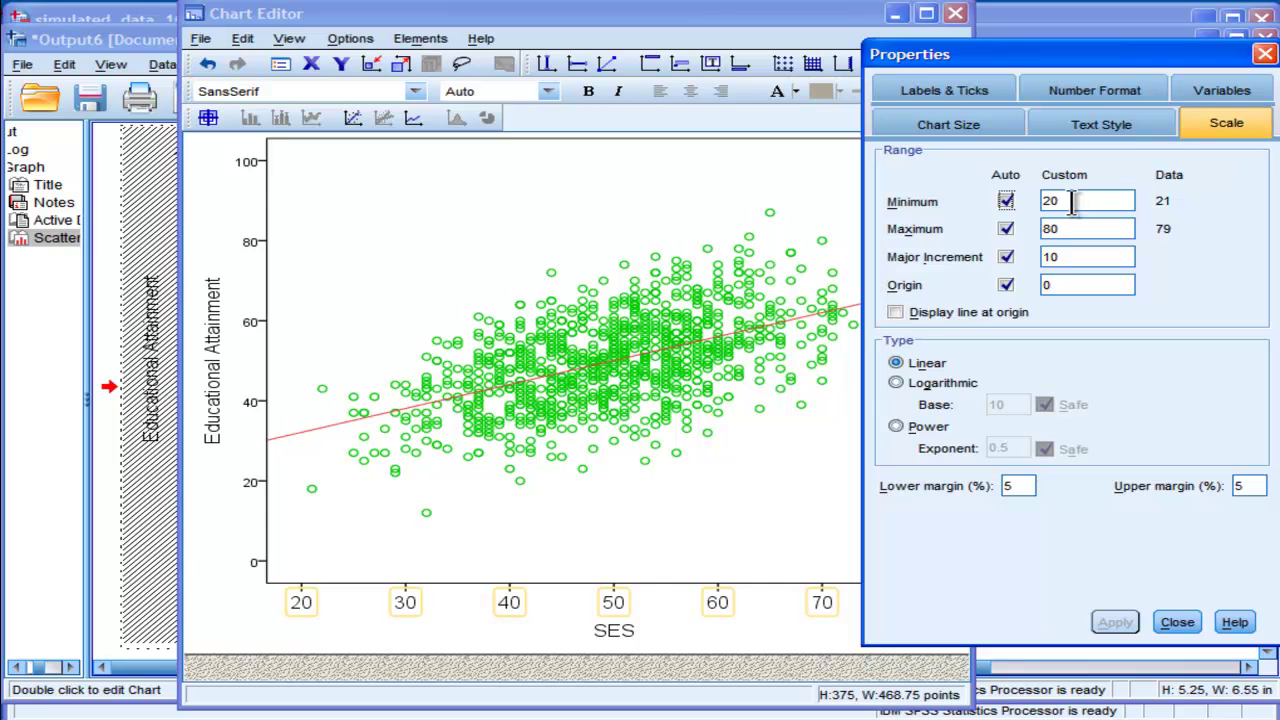
{"action": "left_click_drag", "start_coordinate": [1075, 201], "coordinate": [1020, 203]}
{"action": "type", "text": "10"}
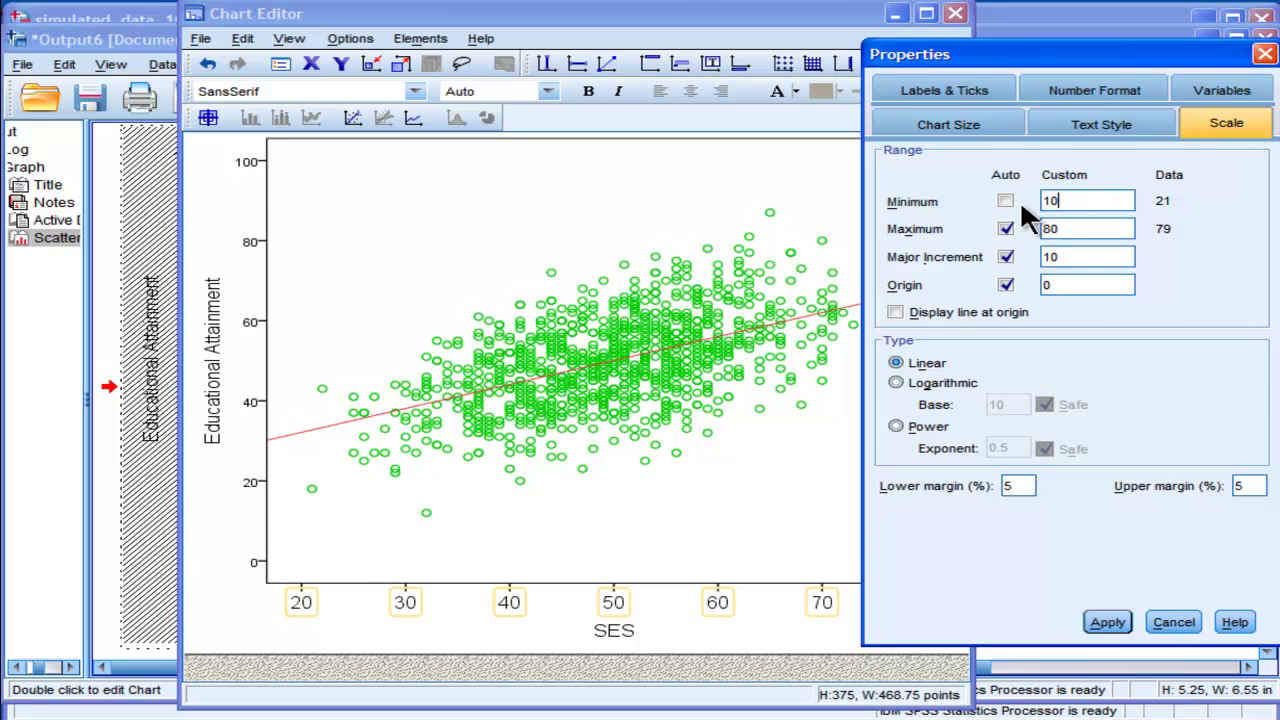
{"action": "left_click", "coordinate": [1112, 622]}
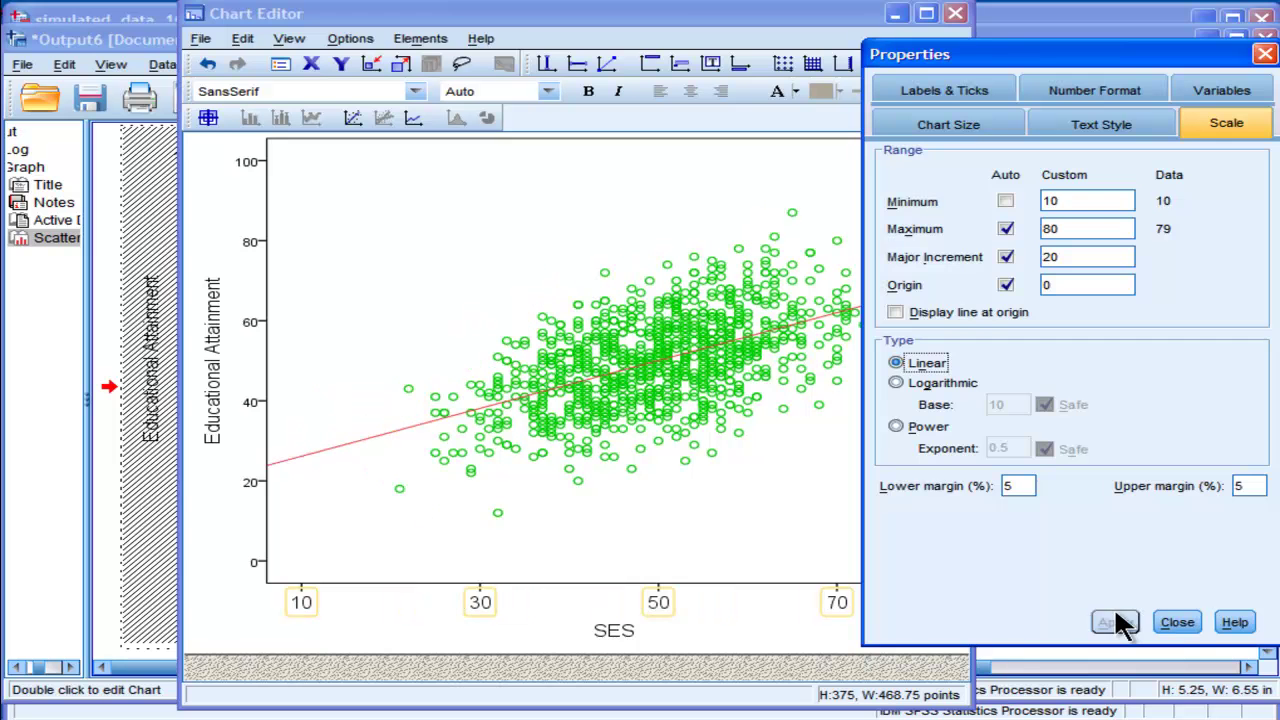
{"action": "left_click", "coordinate": [1172, 623]}
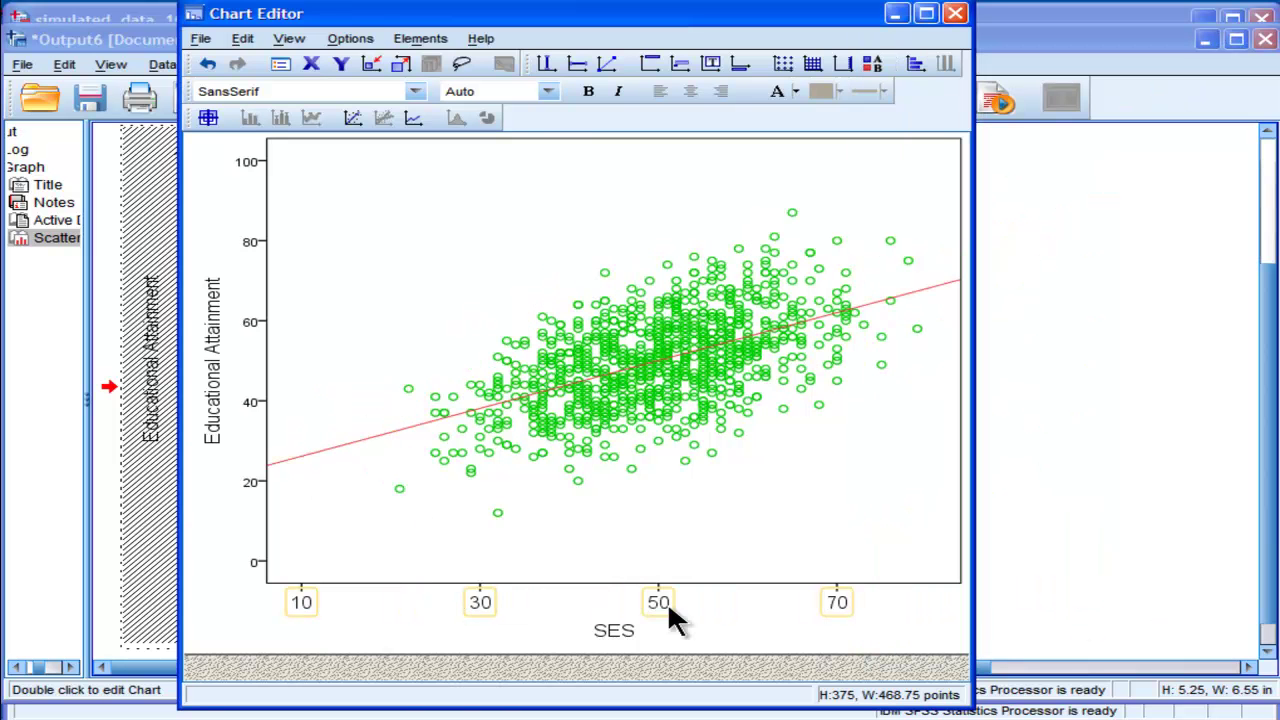
Step: Raise the SES axis maximum from 80 to 100
{"action": "double_click", "coordinate": [303, 600]}
{"action": "double_click", "coordinate": [1048, 228]}
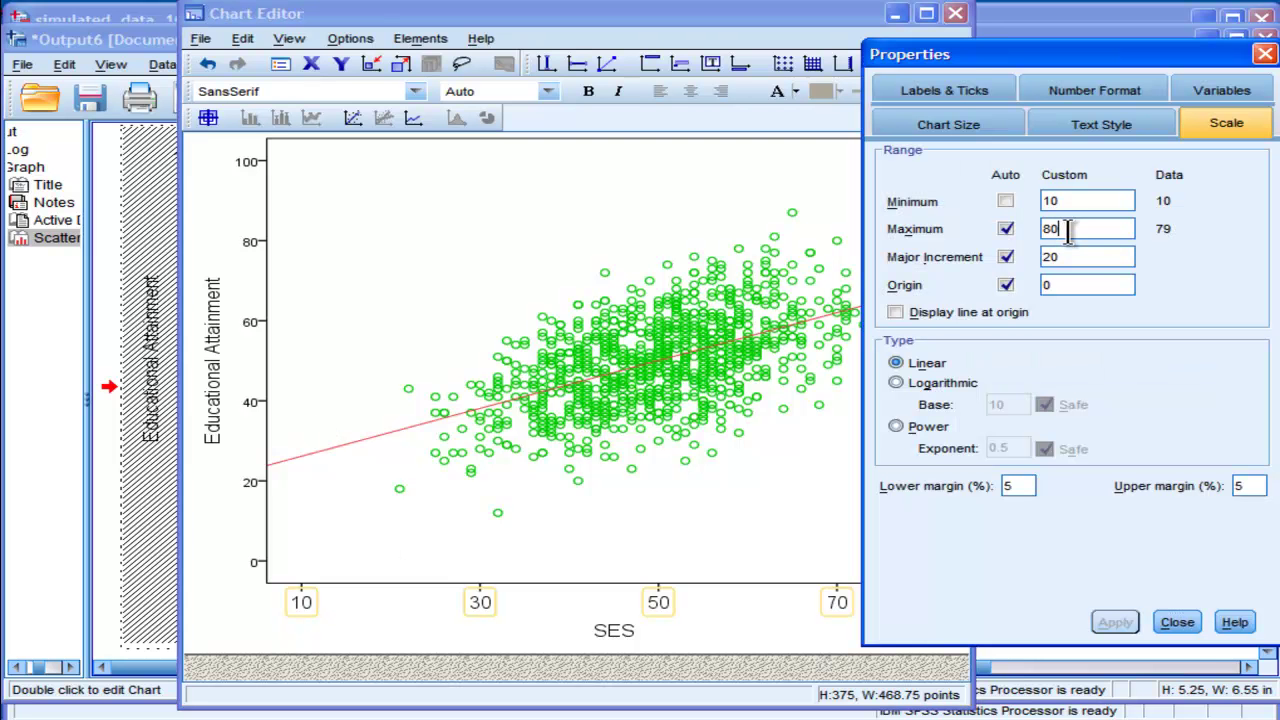
{"action": "type", "text": "100"}
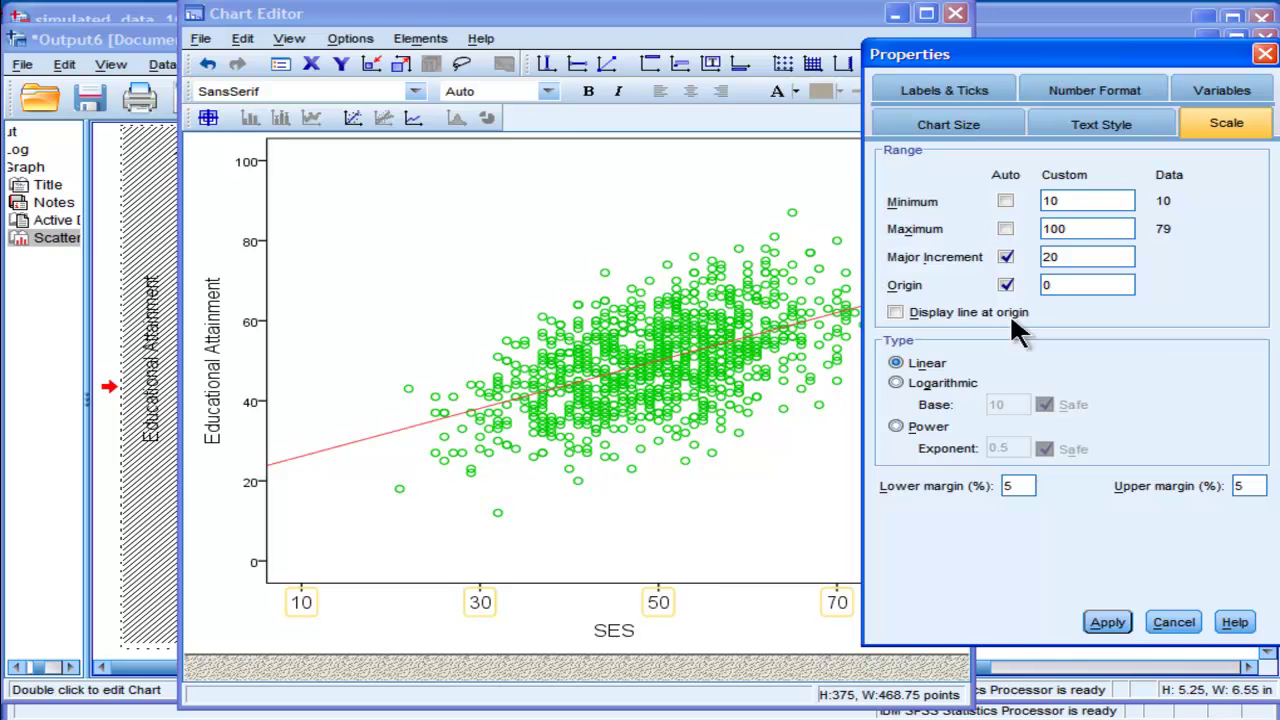
{"action": "left_click", "coordinate": [1112, 624]}
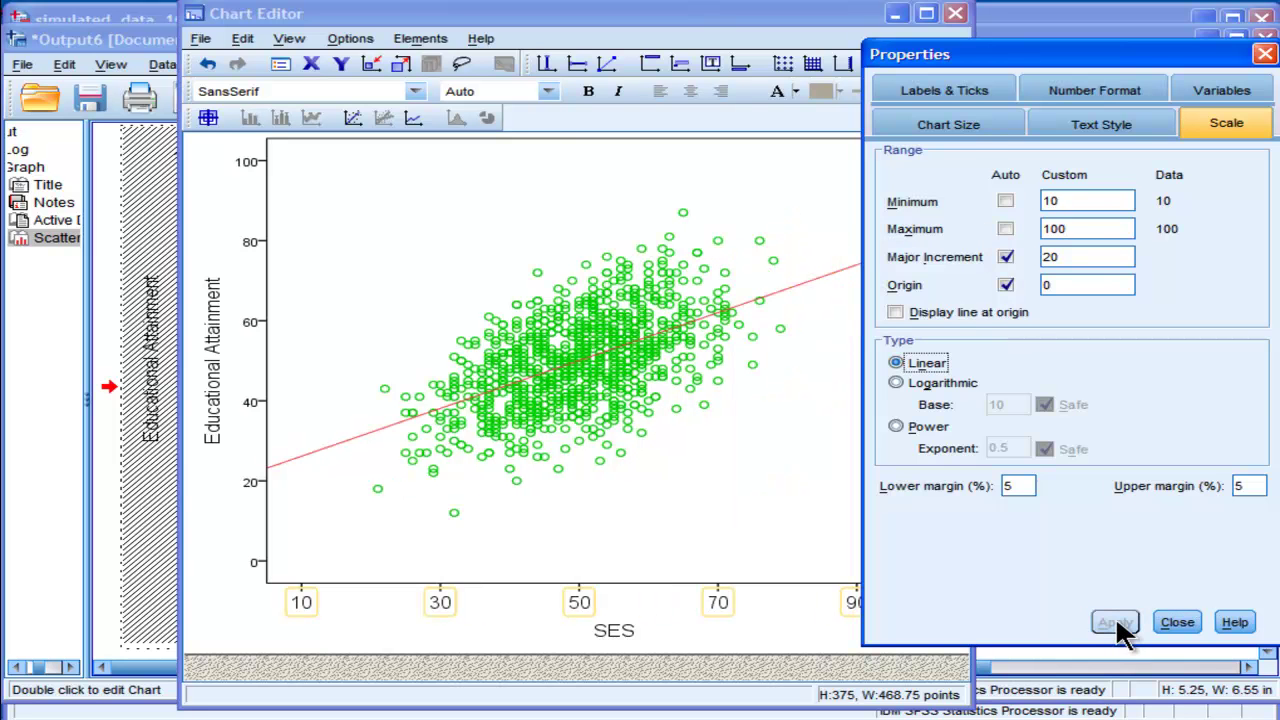
{"action": "left_click", "coordinate": [1173, 624]}
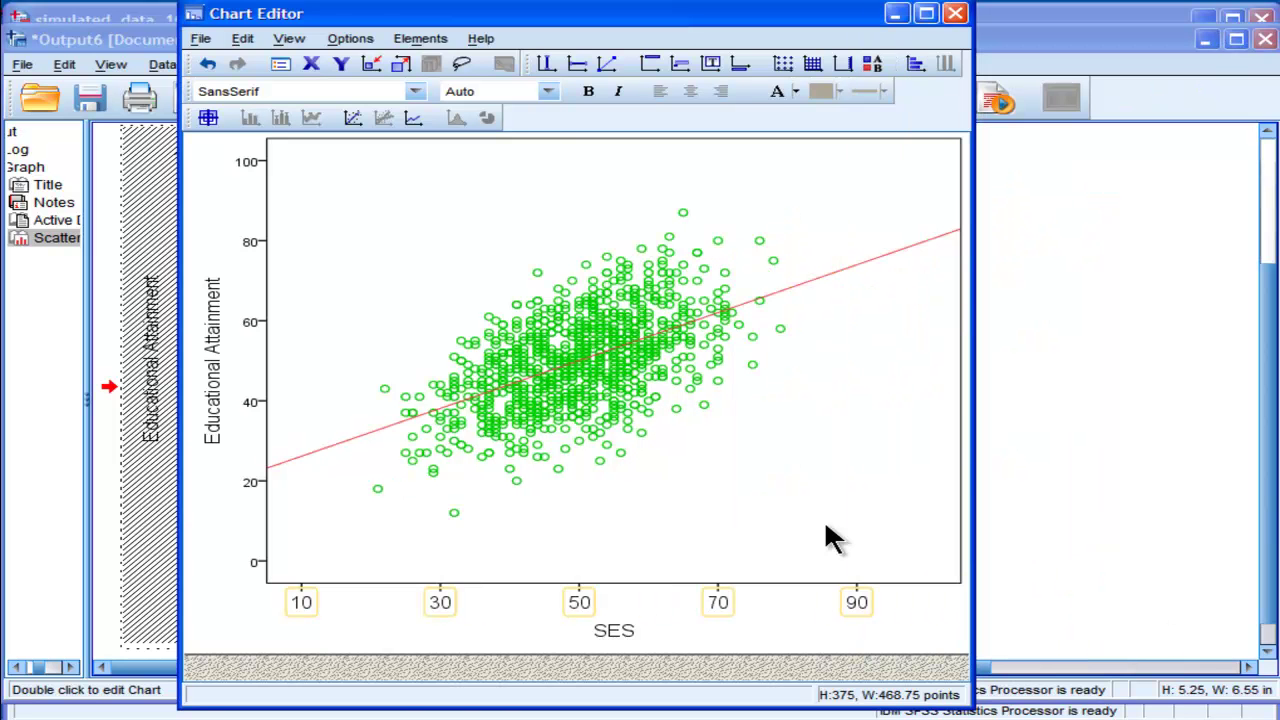
Step: Change the SES axis major increment from 20 to 10
{"action": "double_click", "coordinate": [729, 600]}
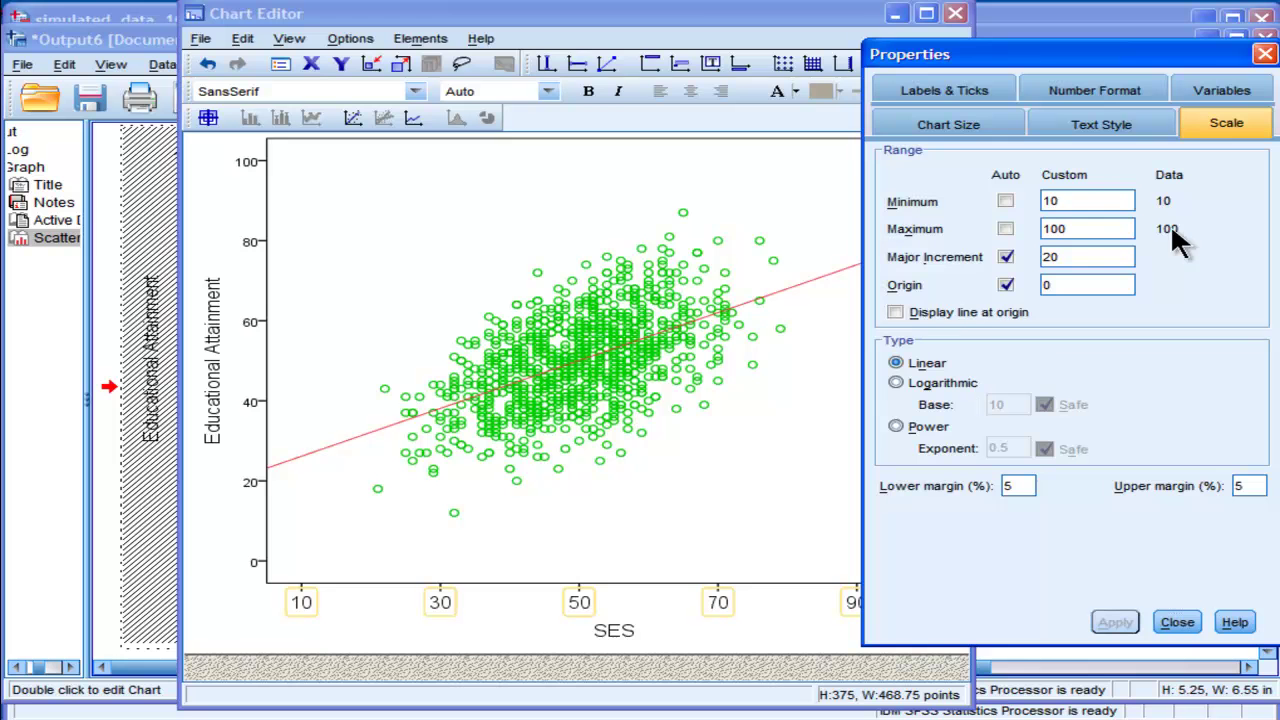
{"action": "left_click", "coordinate": [1070, 257]}
{"action": "double_click", "coordinate": [1066, 258]}
{"action": "type", "text": "10"}
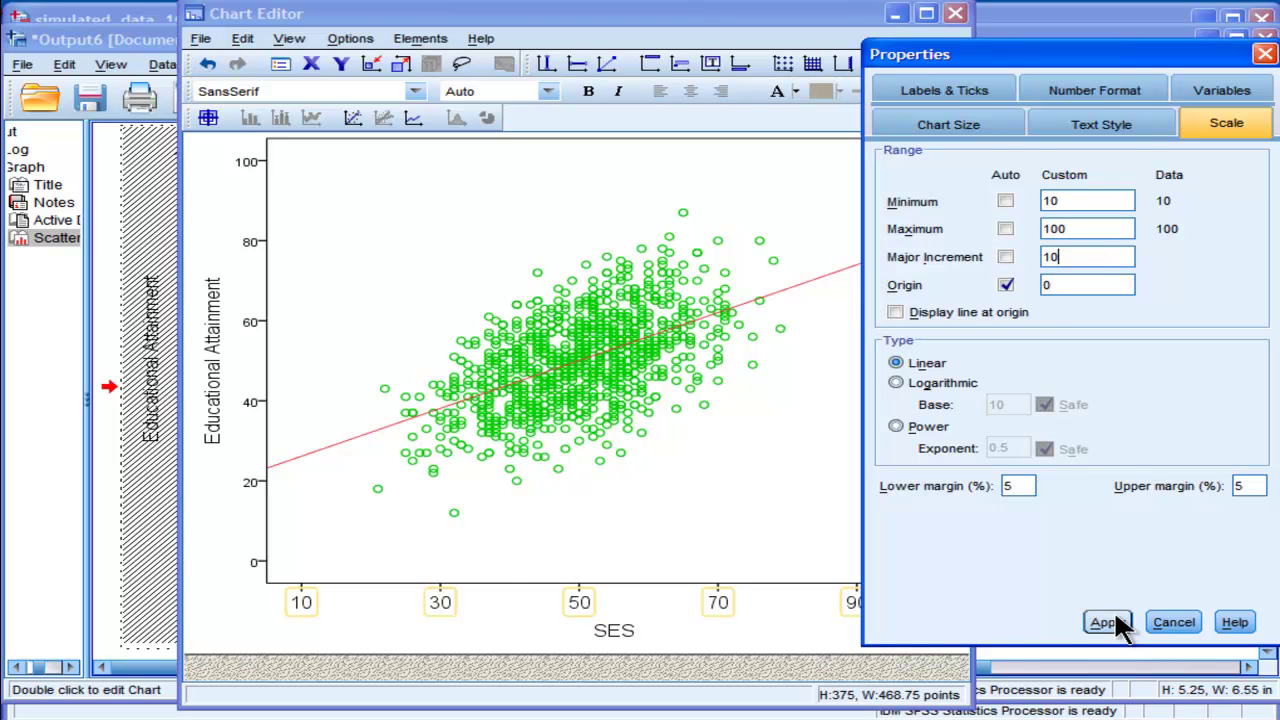
{"action": "left_click", "coordinate": [1112, 622]}
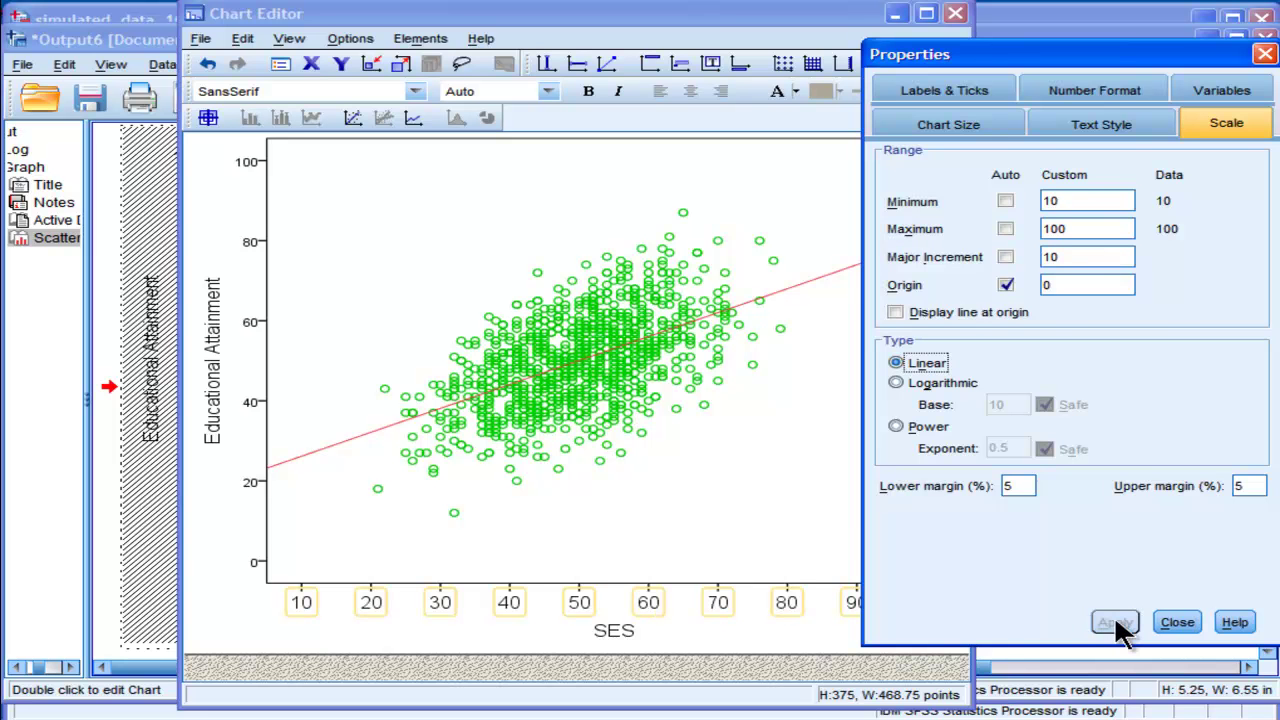
{"action": "left_click", "coordinate": [1183, 624]}
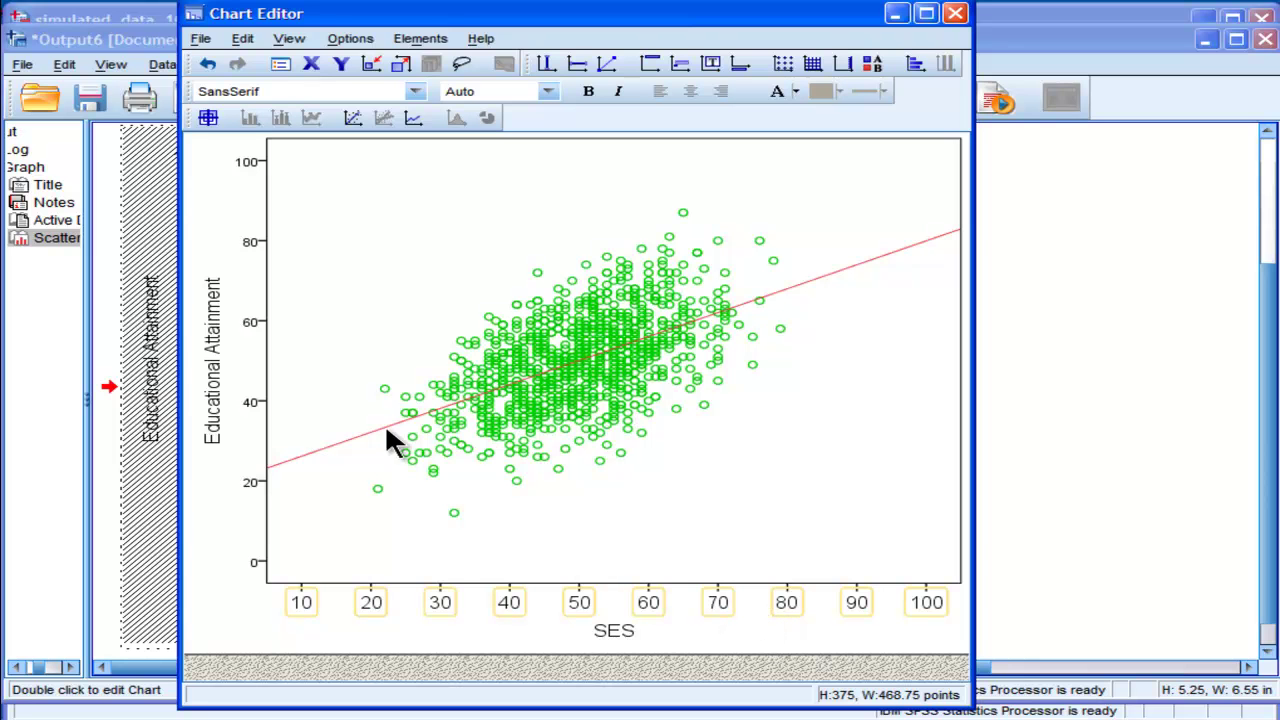
Step: Set the Educational Attainment axis labels to a preferred size of 12 point
{"action": "double_click", "coordinate": [240, 400]}
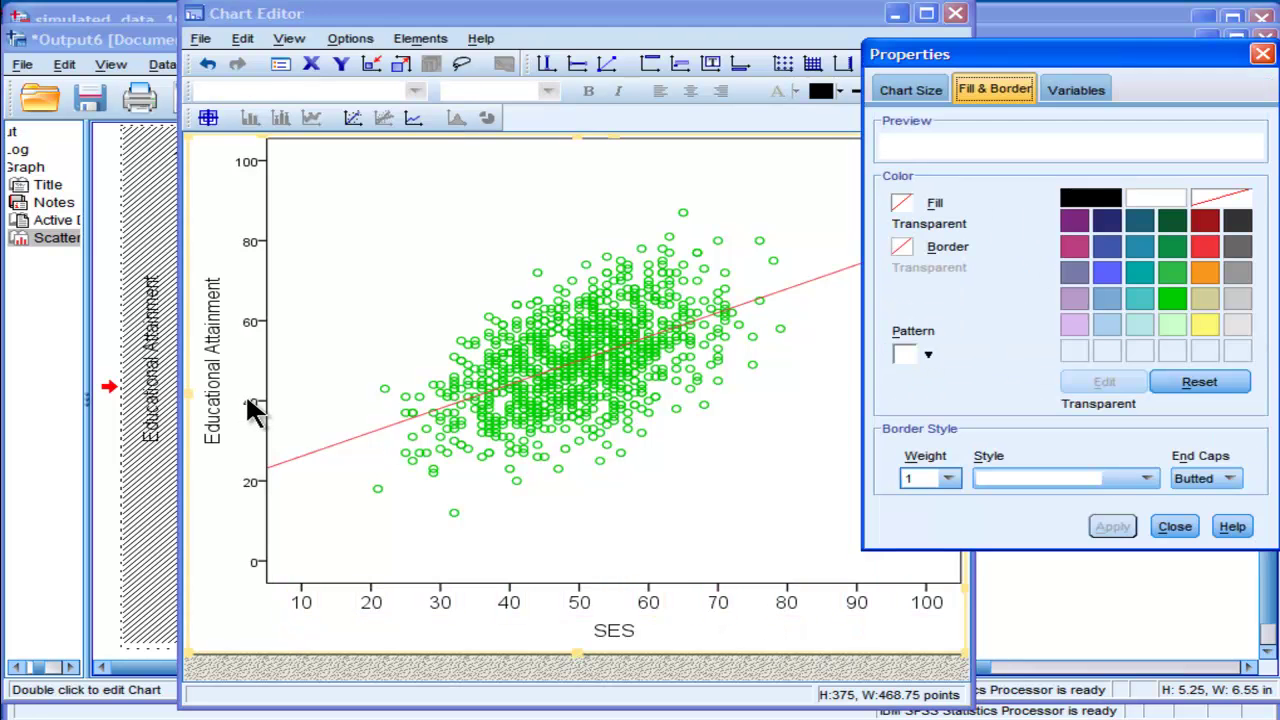
{"action": "left_click", "coordinate": [258, 410]}
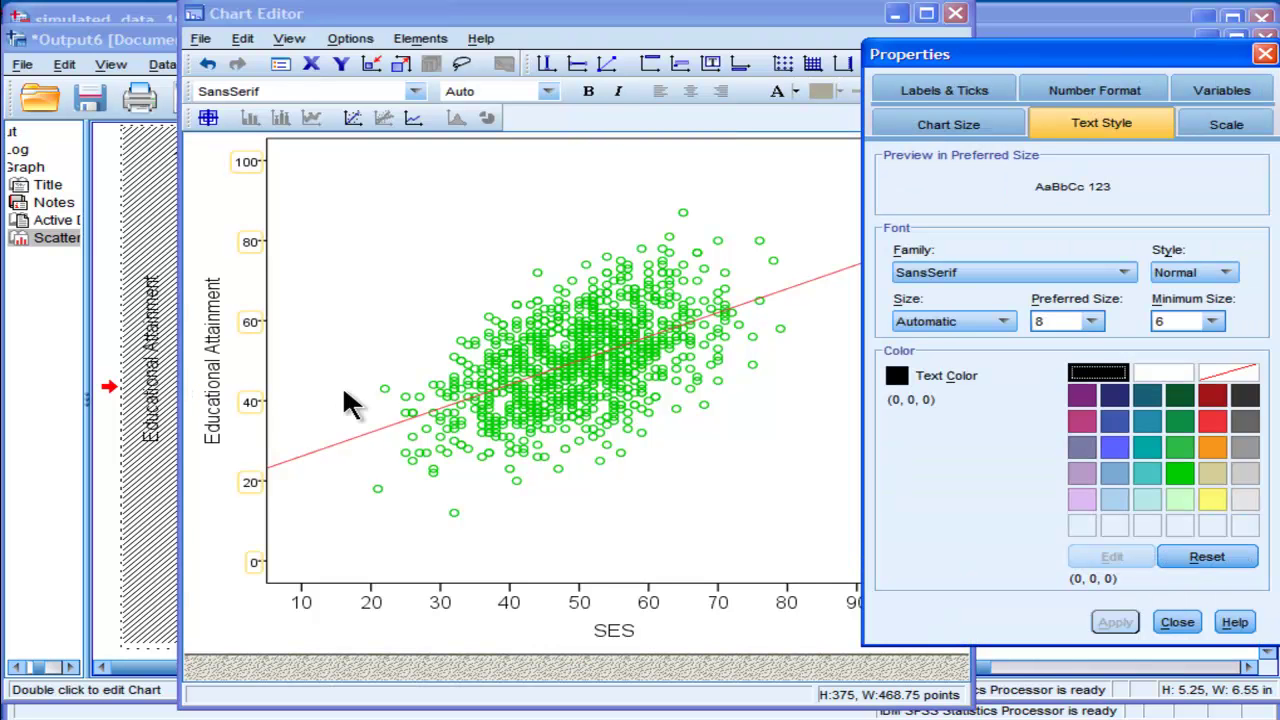
{"action": "left_click", "coordinate": [1092, 322]}
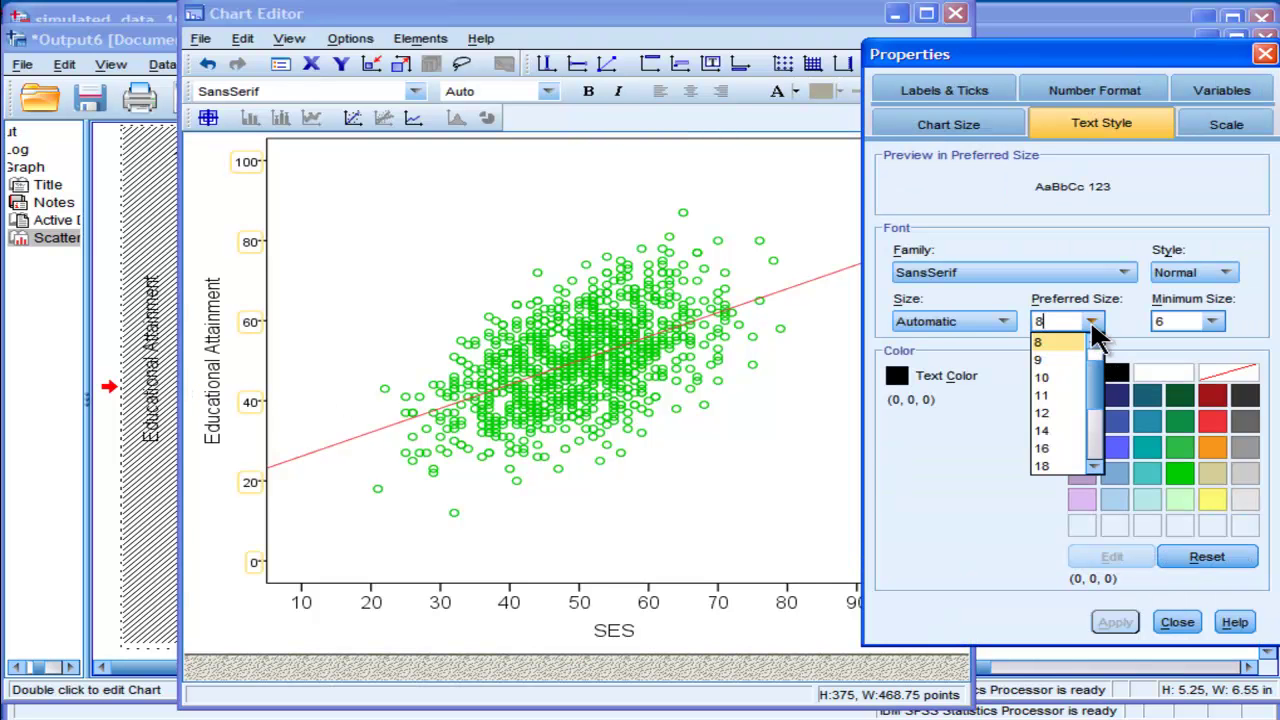
{"action": "left_click", "coordinate": [1055, 413]}
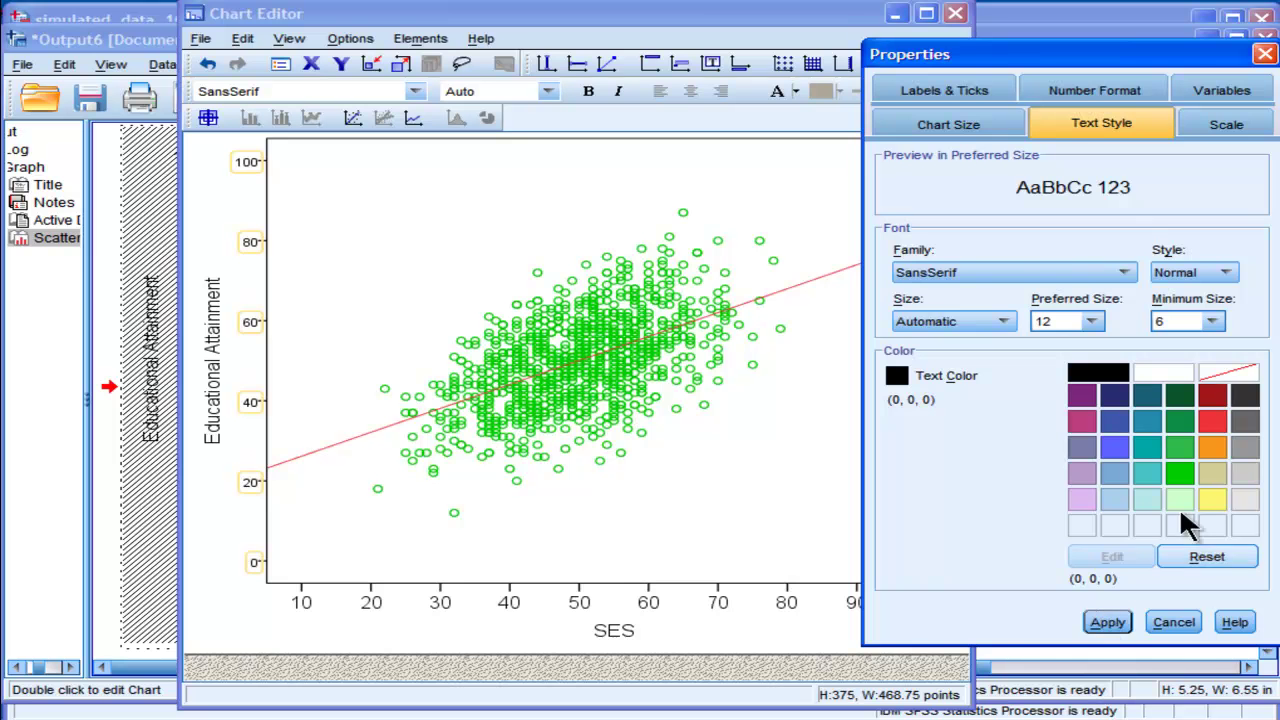
{"action": "left_click", "coordinate": [1108, 622]}
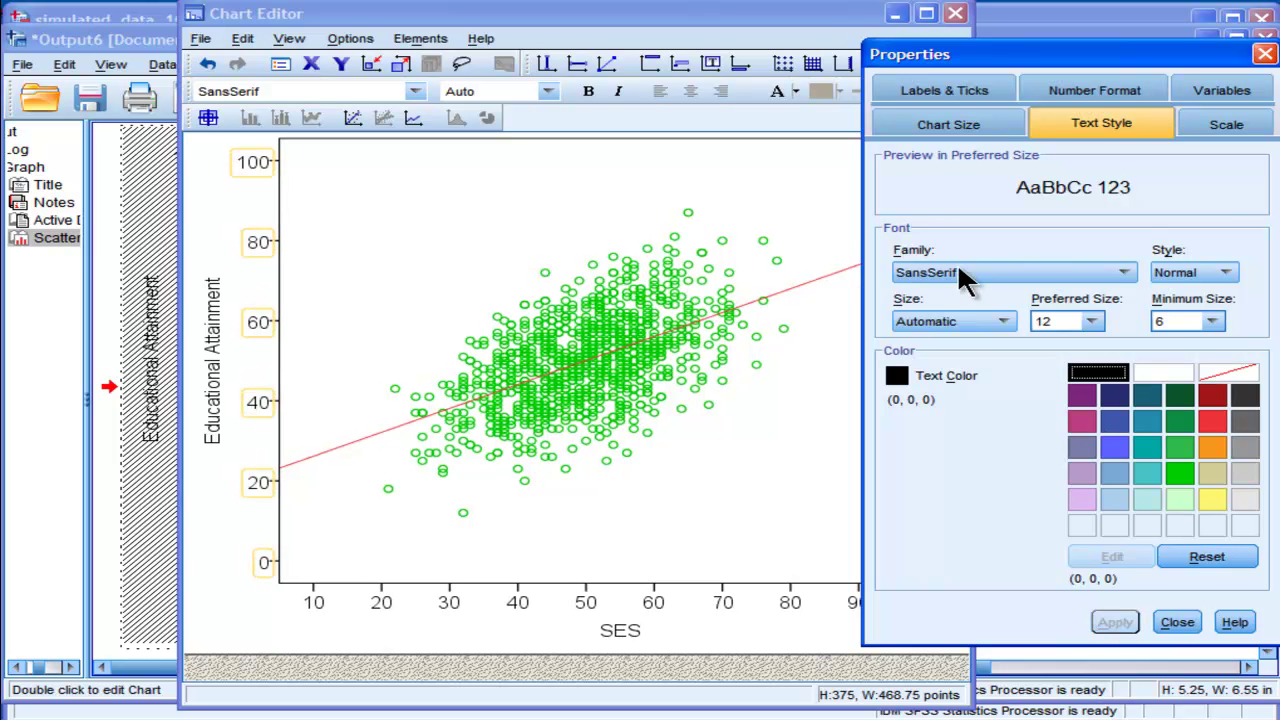
Step: Change the Educational Attainment axis custom minimum from 0 to 10
{"action": "left_click", "coordinate": [1210, 128]}
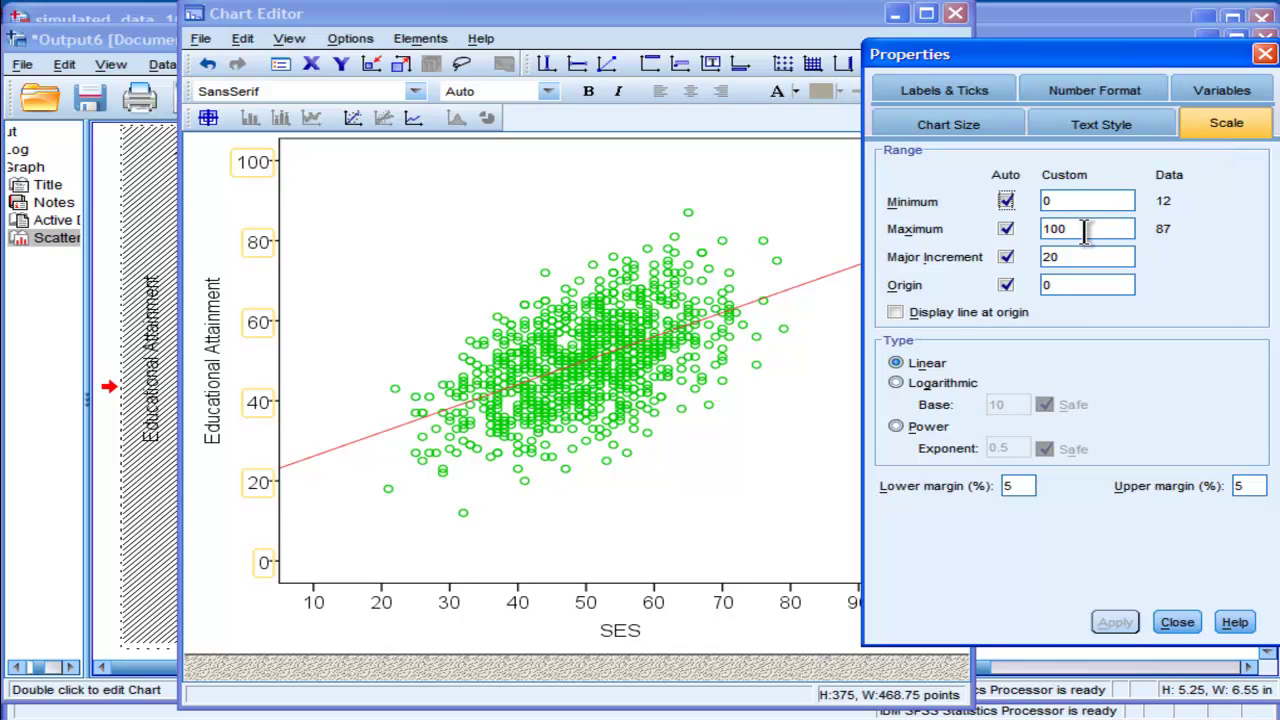
{"action": "left_click", "coordinate": [1067, 203]}
{"action": "type", "text": "10"}
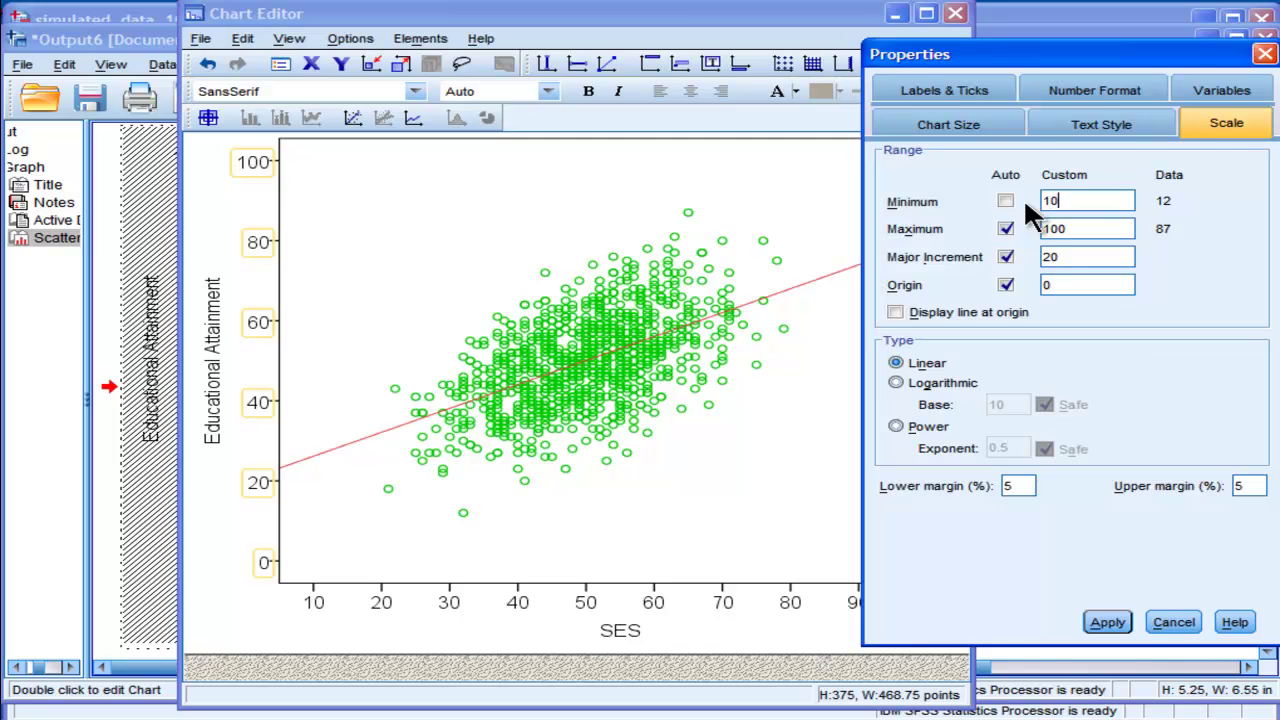
{"action": "left_click", "coordinate": [1107, 618]}
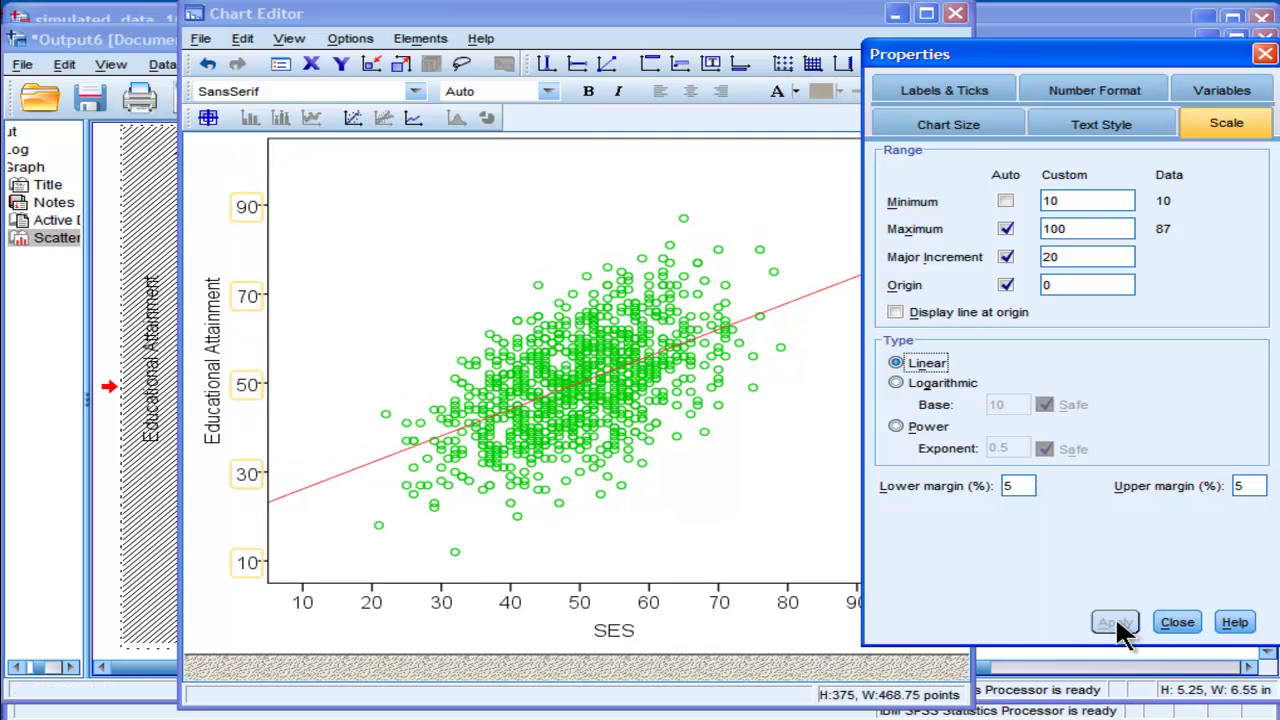
{"action": "left_click", "coordinate": [1190, 628]}
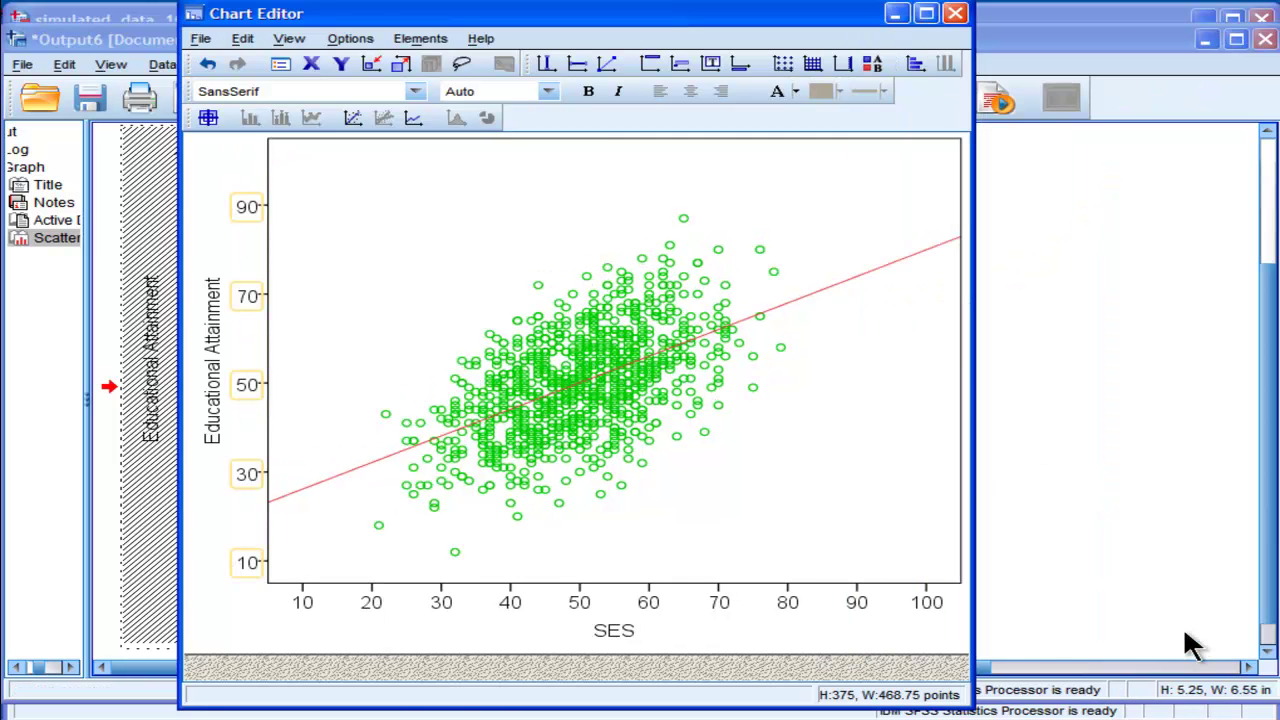
Step: Set the SES axis custom minimum to 0, giving a 0–100 range
{"action": "double_click", "coordinate": [302, 591]}
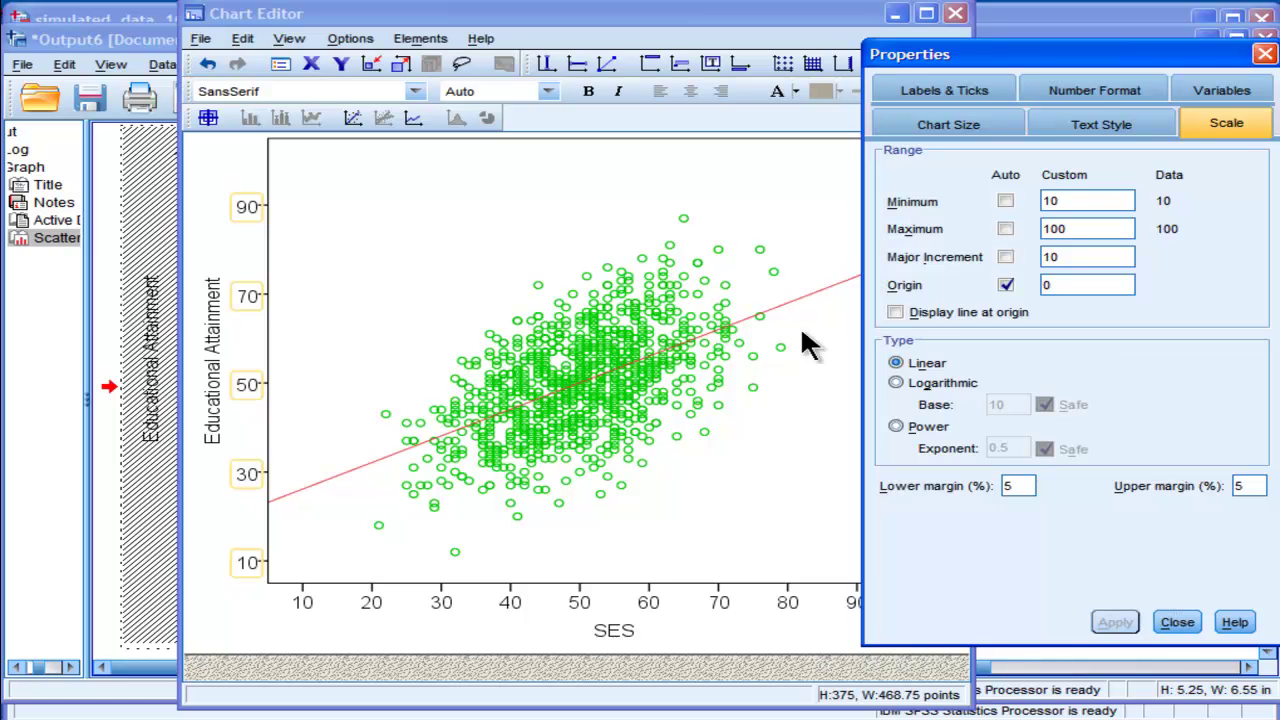
{"action": "type", "text": "0"}
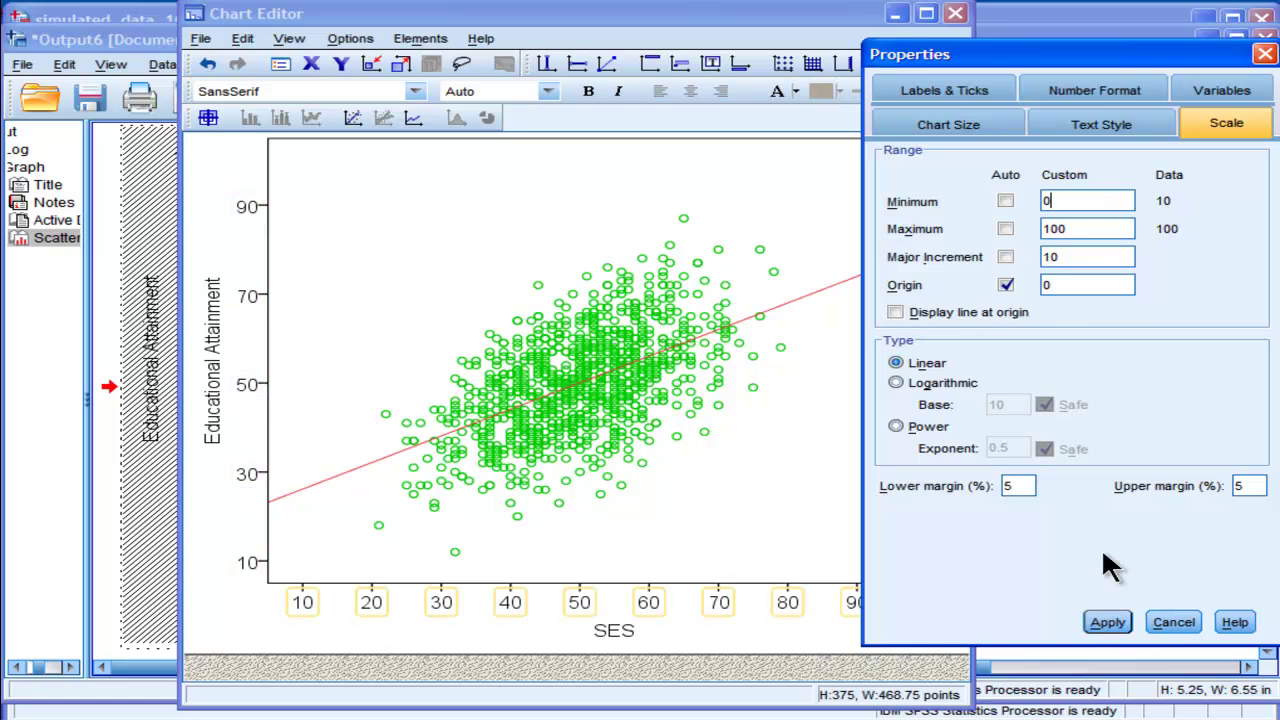
{"action": "left_click", "coordinate": [1119, 622]}
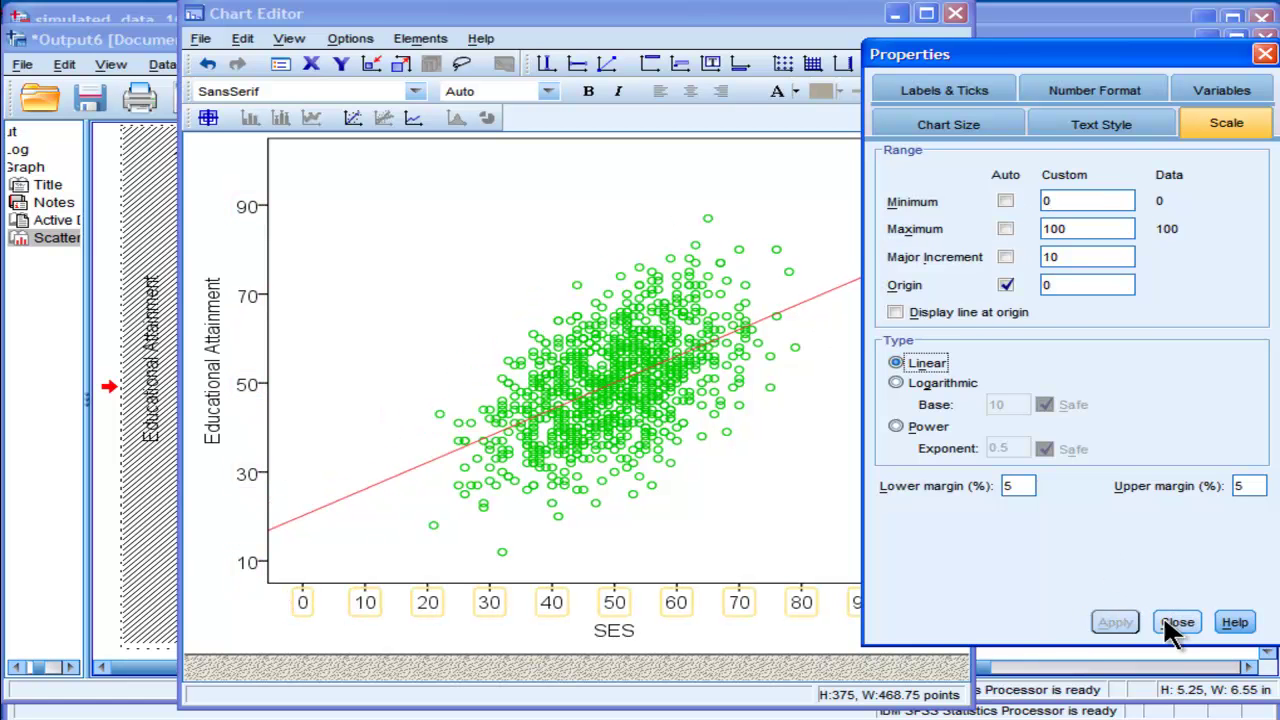
{"action": "left_click", "coordinate": [1163, 622]}
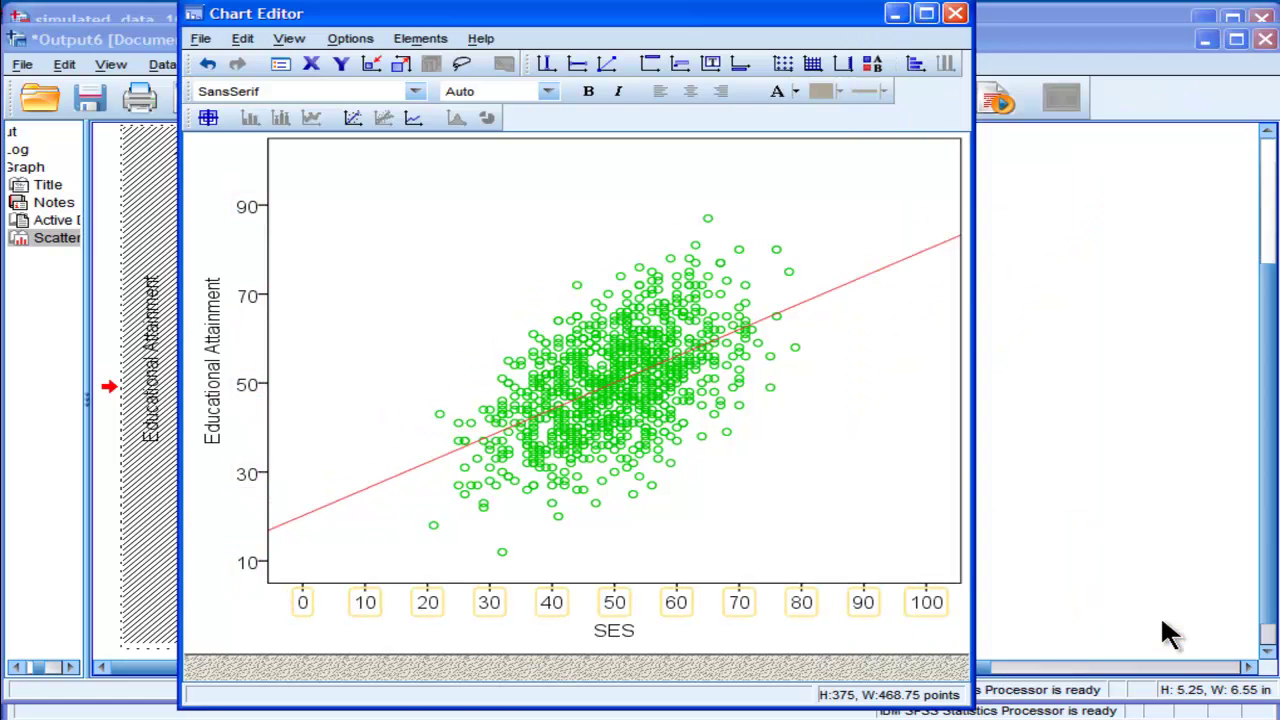
Step: Change the SES axis lower margin from 5% to 0%, then select the Educational Attainment axis labels
{"action": "double_click", "coordinate": [303, 603]}
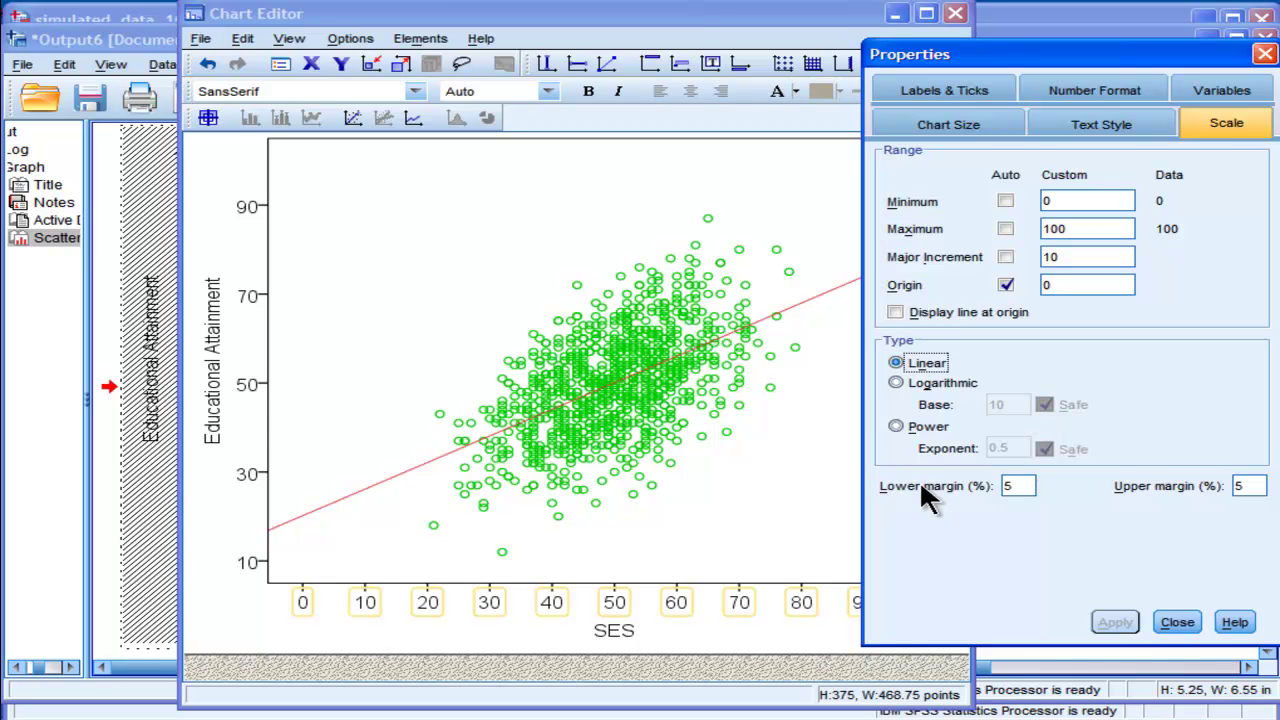
{"action": "double_click", "coordinate": [1008, 486]}
{"action": "type", "text": "0"}
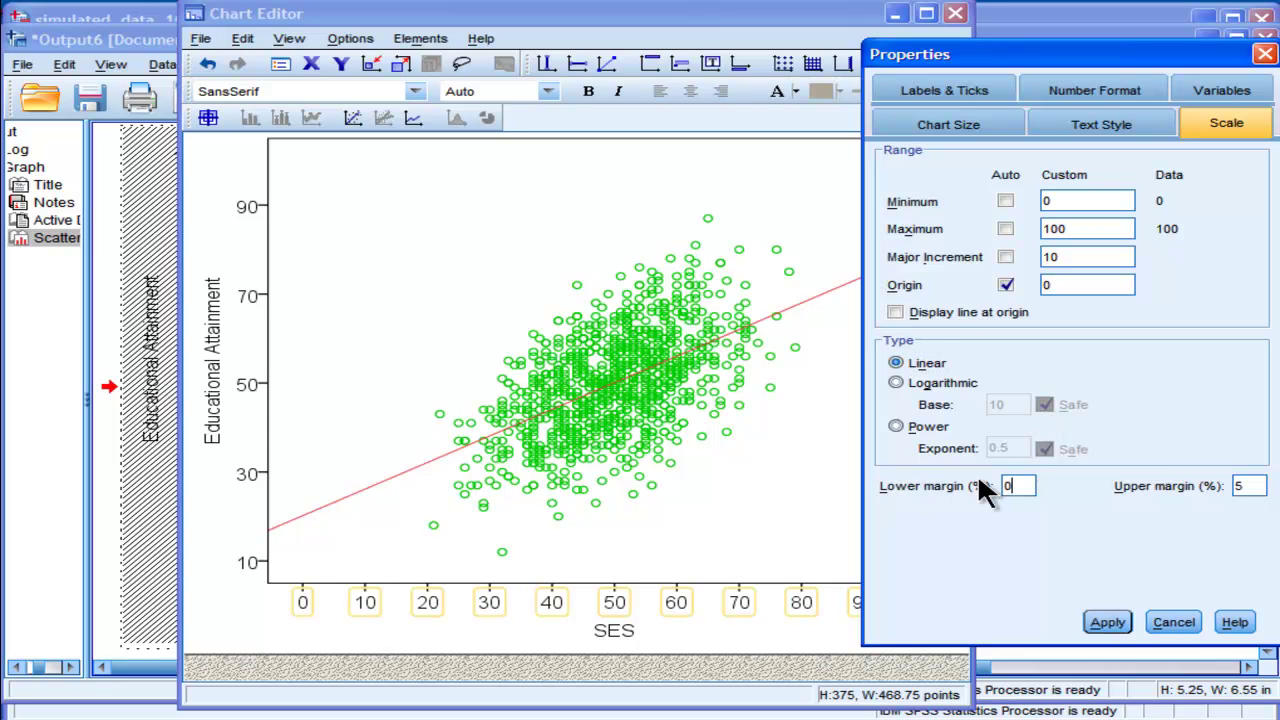
{"action": "left_click", "coordinate": [1107, 622]}
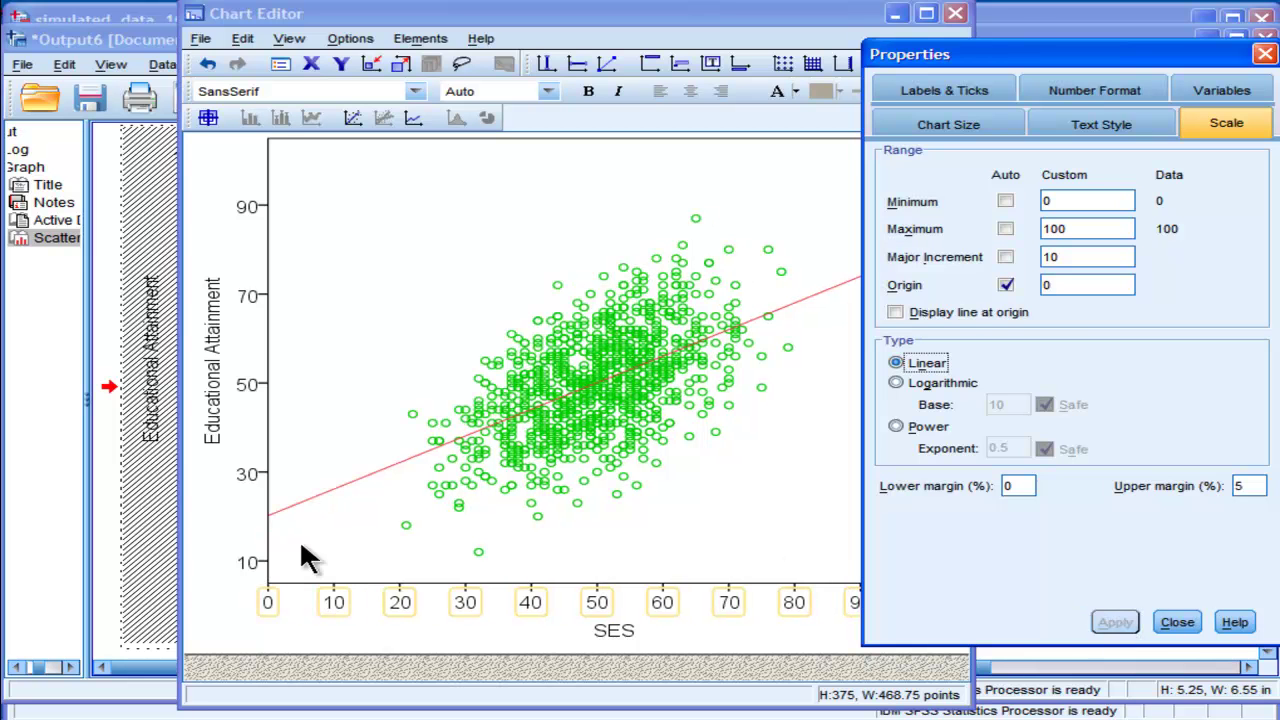
{"action": "left_click", "coordinate": [246, 568]}
{"action": "left_click", "coordinate": [244, 561]}
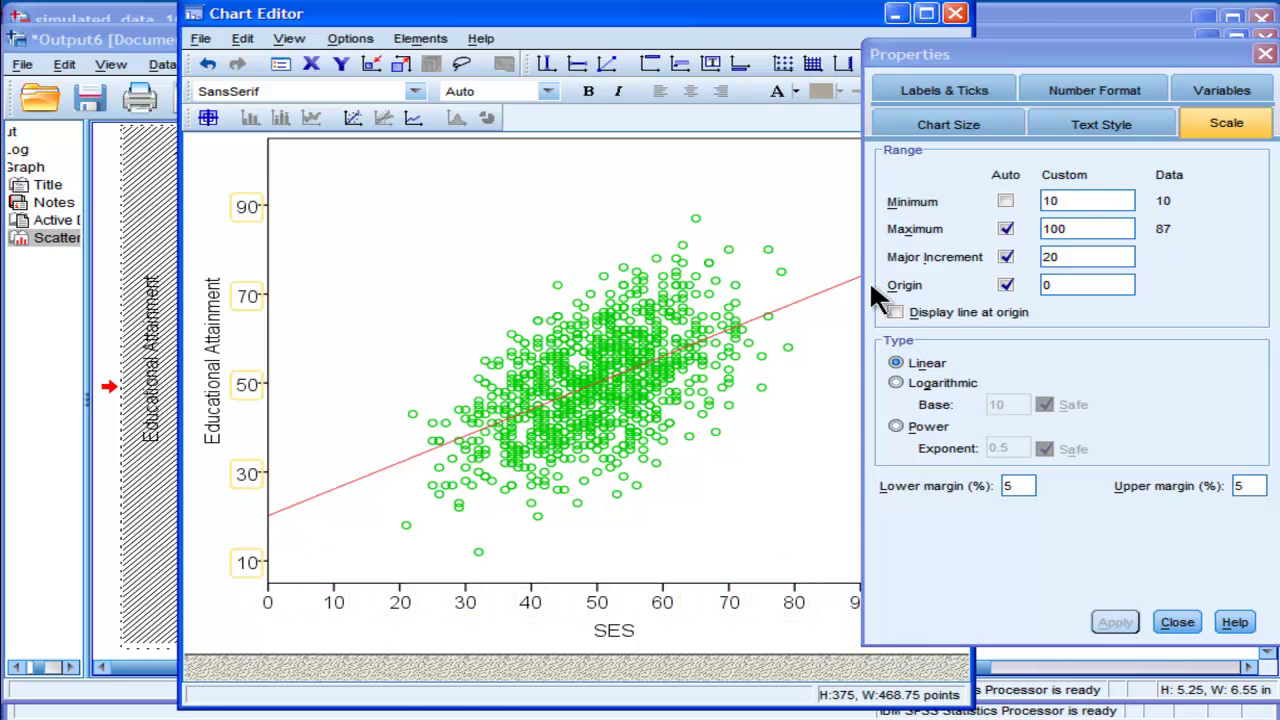
Step: Clear the Educational Attainment custom minimum, set its lower margin to 0, and exit the Chart Editor
{"action": "left_click", "coordinate": [1089, 204]}
{"action": "key", "text": "BackSpace"}
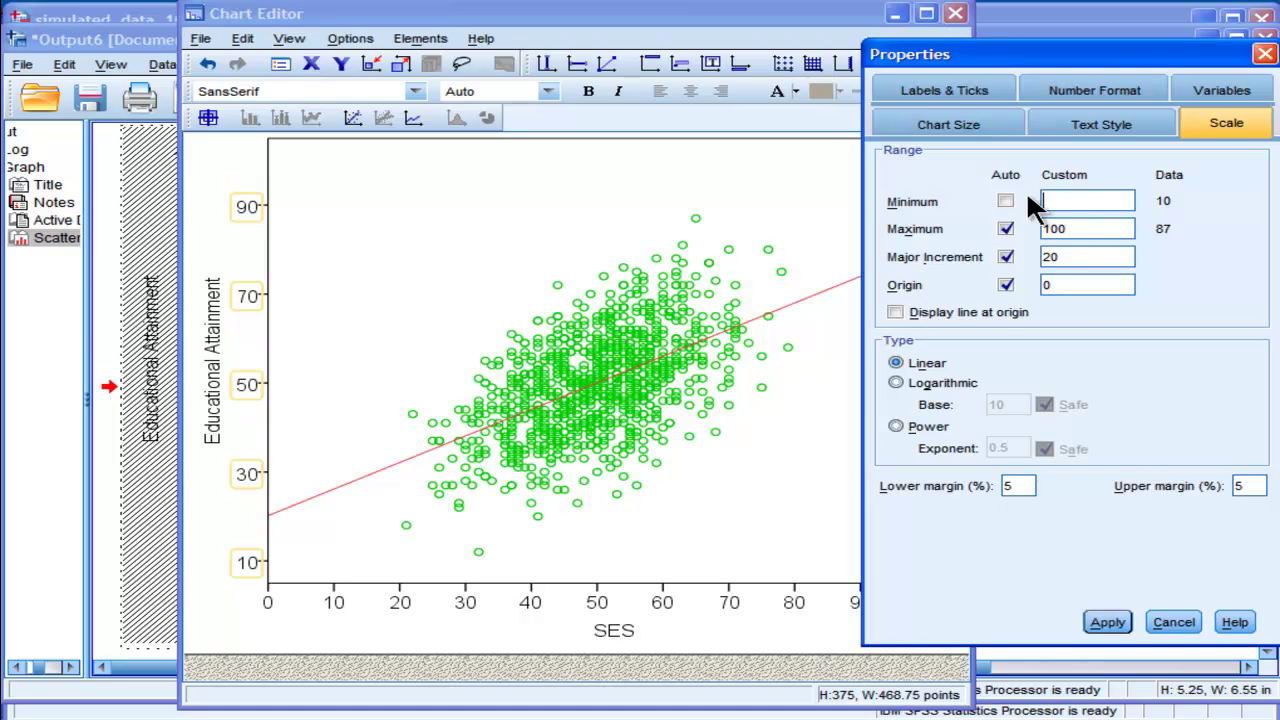
{"action": "left_click", "coordinate": [1004, 488]}
{"action": "type", "text": "0"}
{"action": "left_click", "coordinate": [1106, 622]}
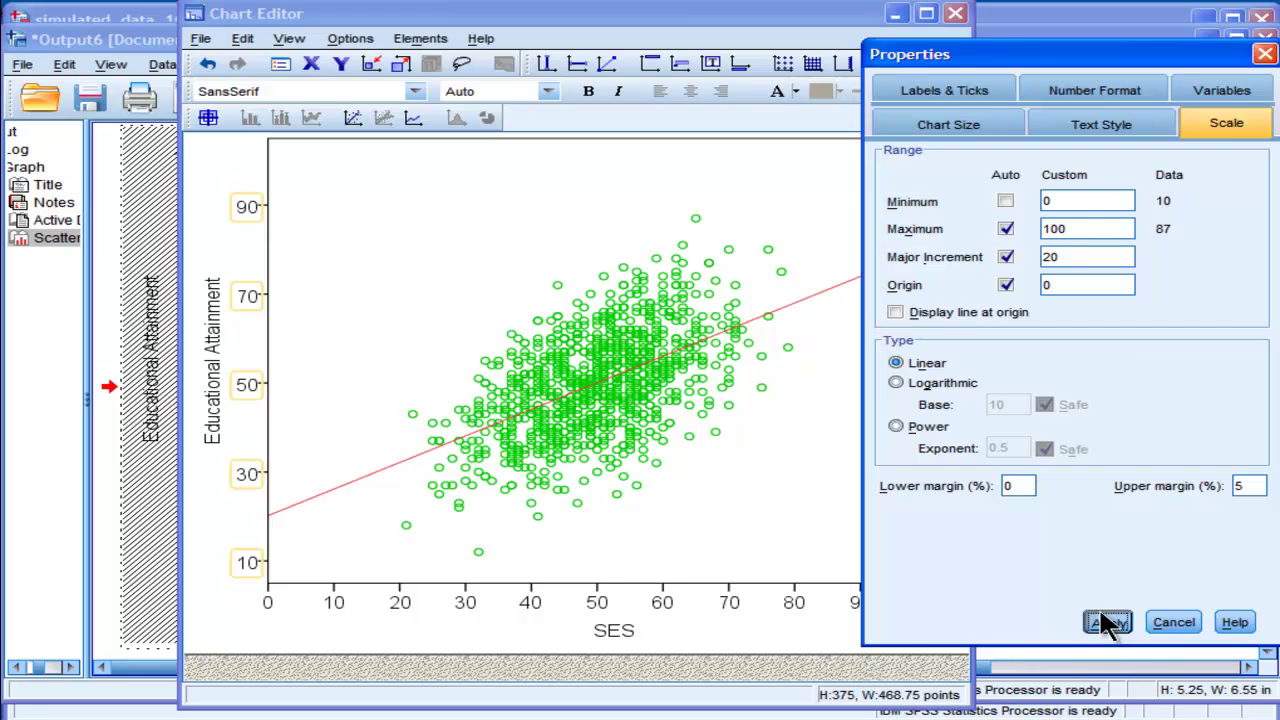
{"action": "left_click", "coordinate": [1177, 622]}
{"action": "left_click", "coordinate": [957, 14]}
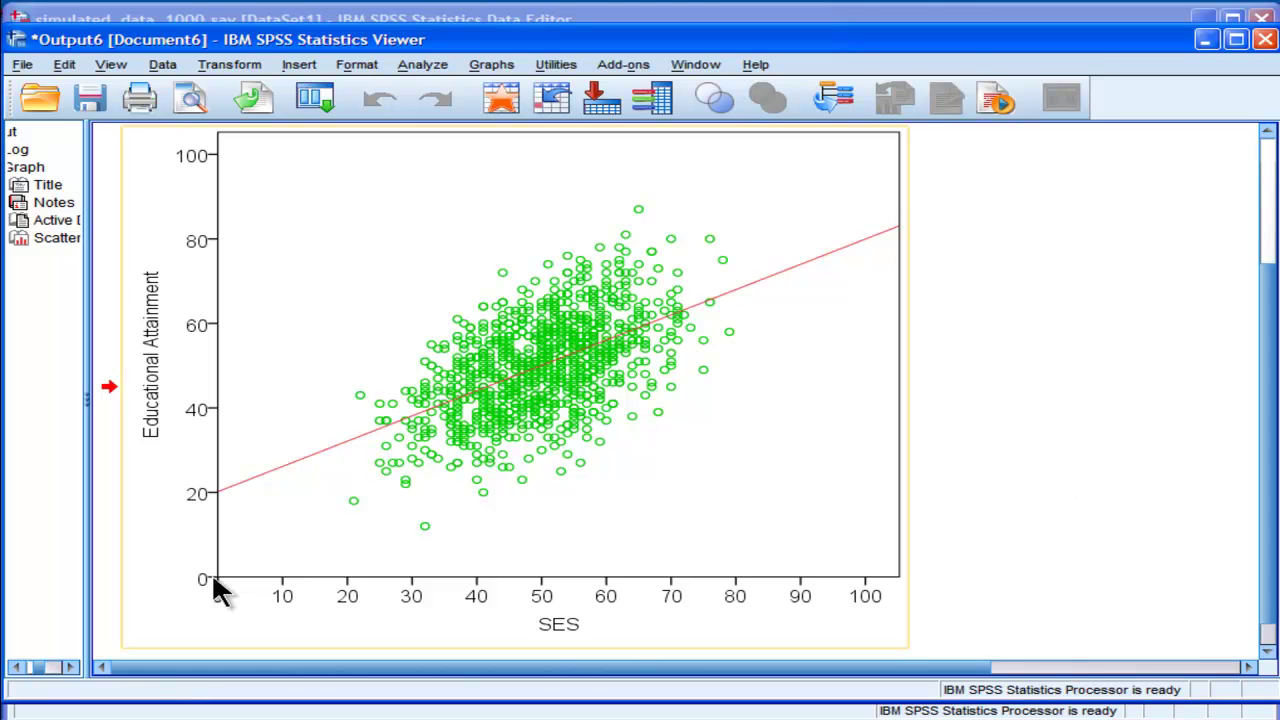
Step: Set the Educational Attainment axis major increment to a custom 10
{"action": "left_click", "coordinate": [191, 238]}
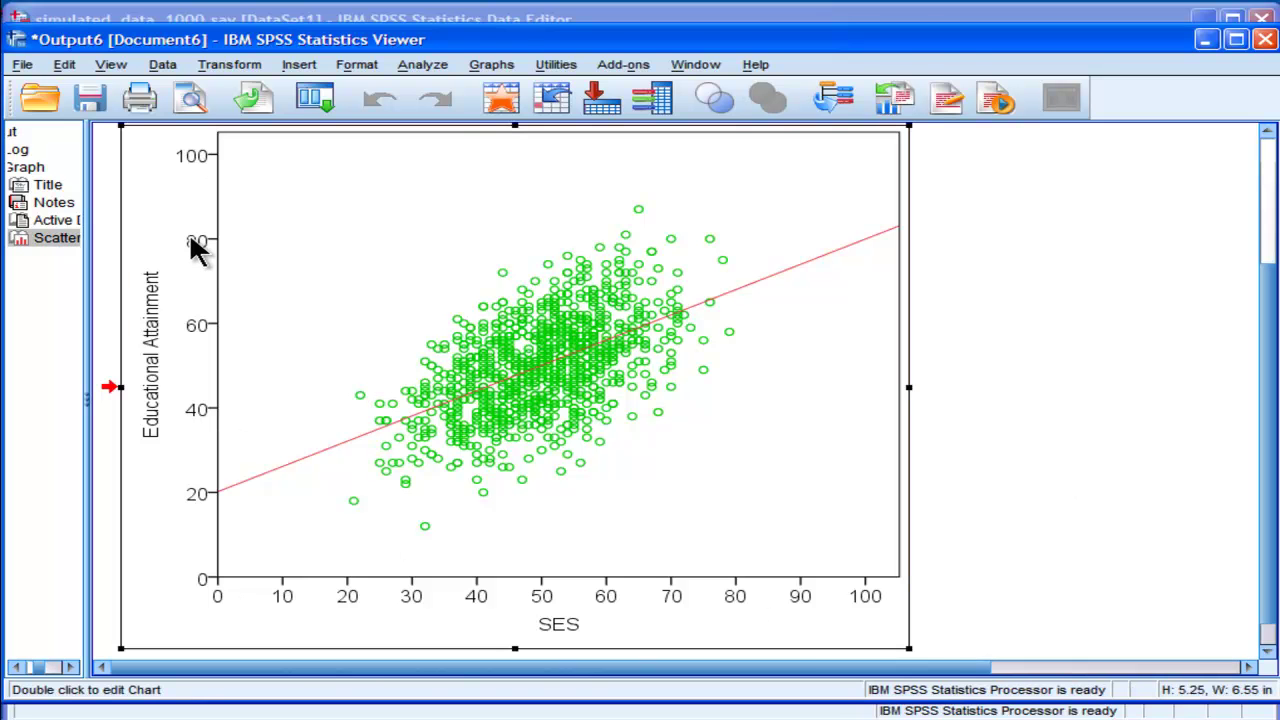
{"action": "double_click", "coordinate": [191, 240]}
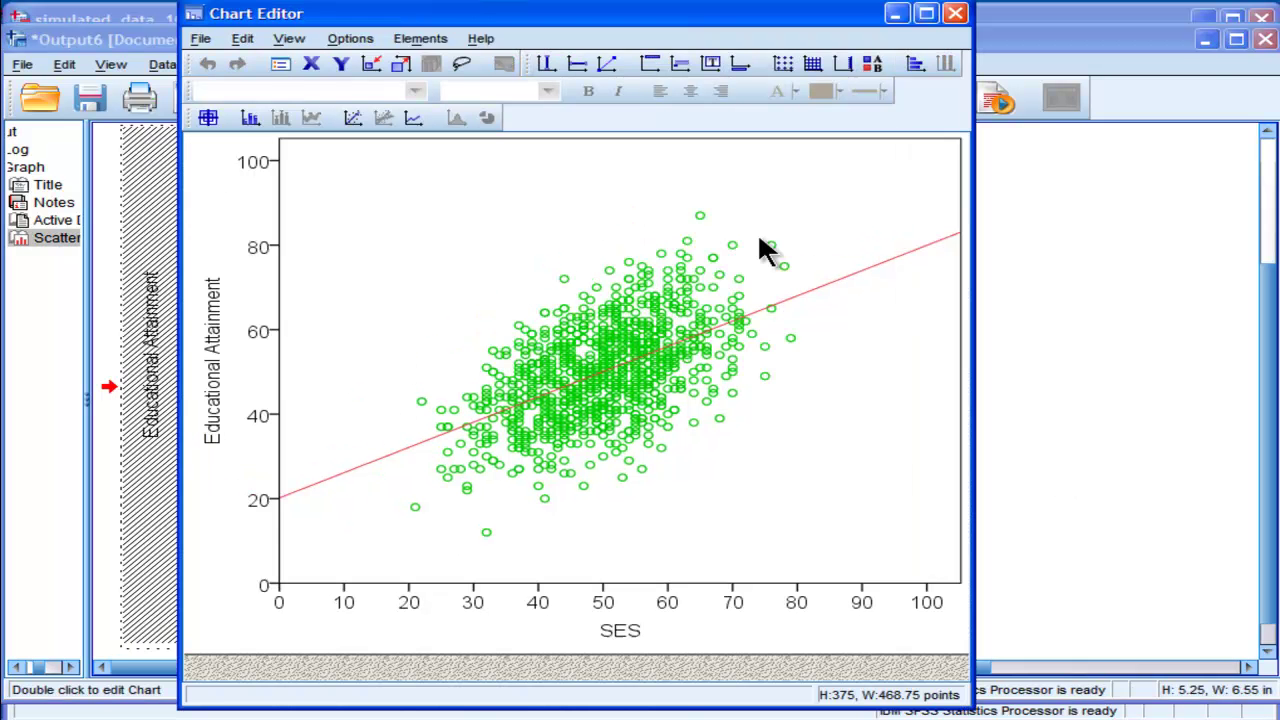
{"action": "double_click", "coordinate": [260, 334]}
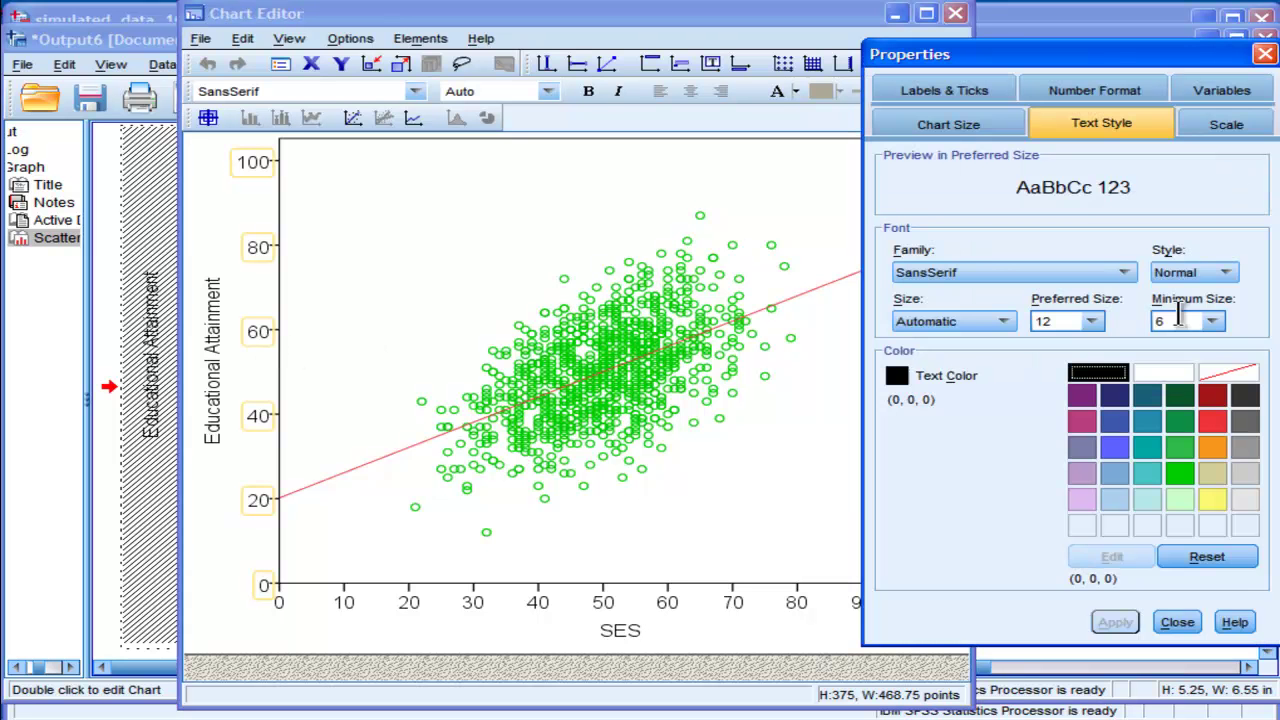
{"action": "left_click", "coordinate": [1226, 124]}
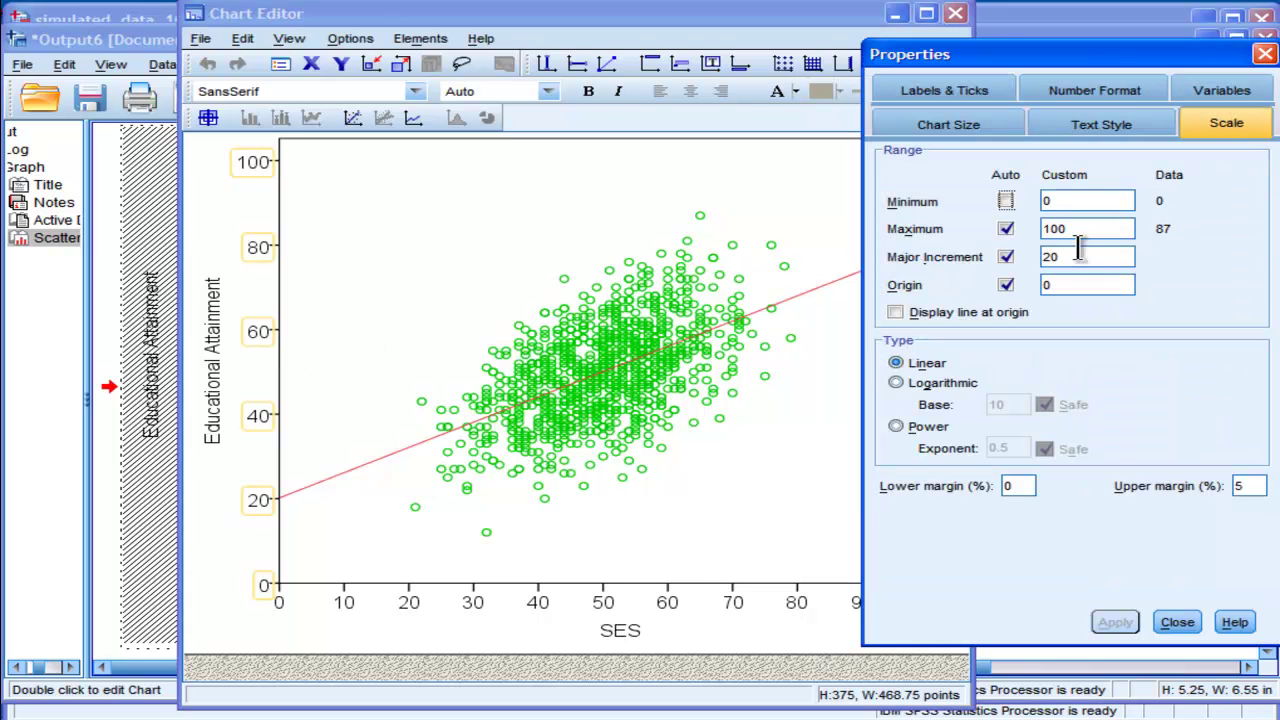
{"action": "left_click", "coordinate": [1006, 257]}
{"action": "type", "text": "10"}
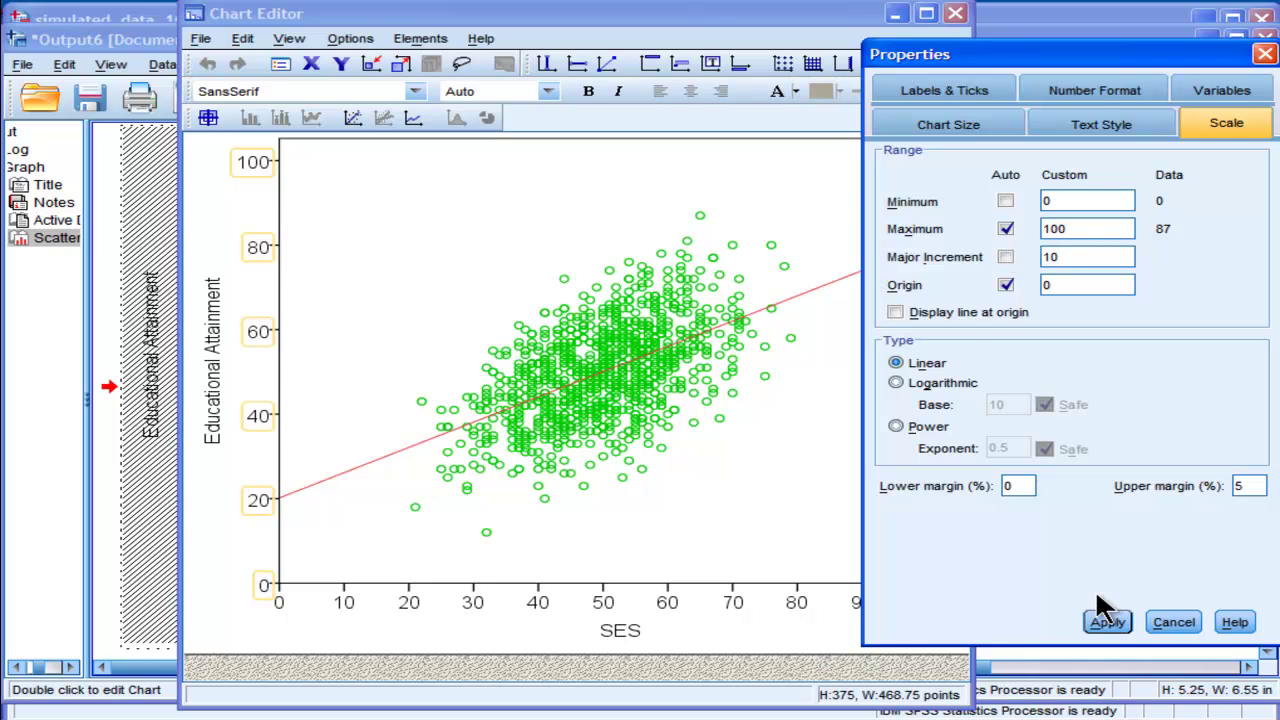
{"action": "left_click", "coordinate": [1105, 620]}
{"action": "left_click", "coordinate": [1174, 621]}
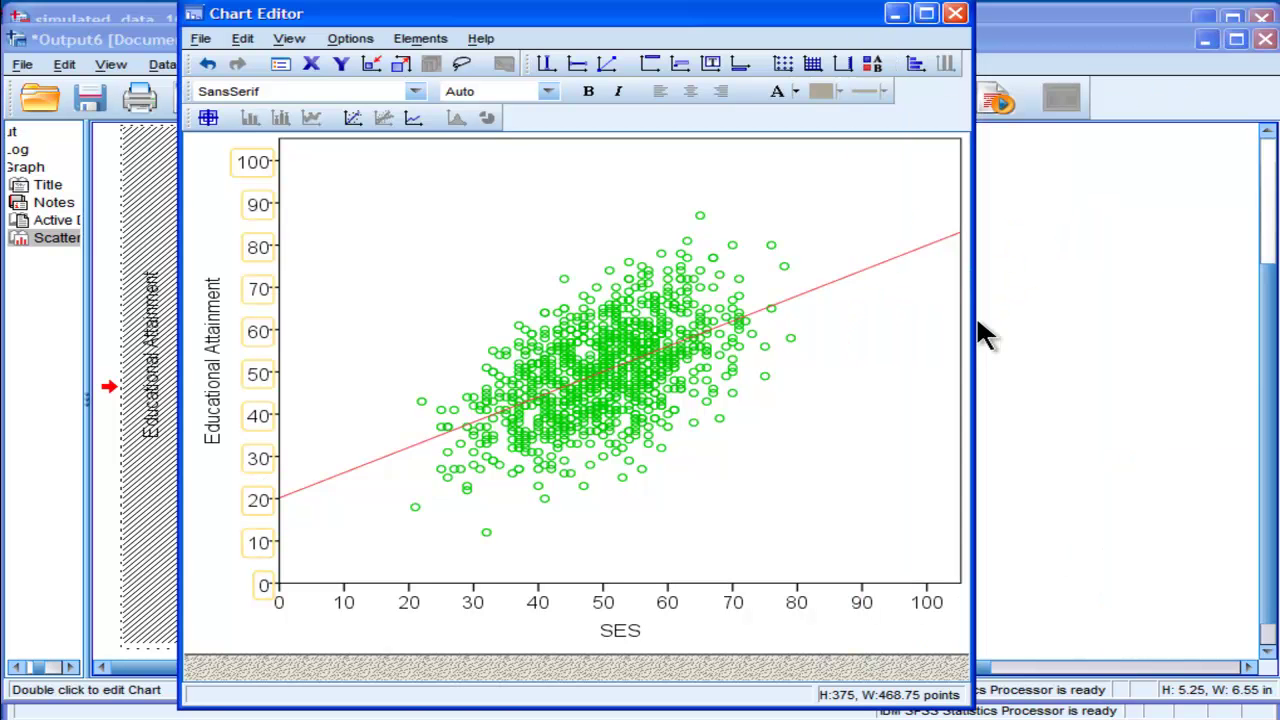
Step: Exit the Chart Editor and select the finished scatterplot in the Viewer
{"action": "left_click", "coordinate": [955, 13]}
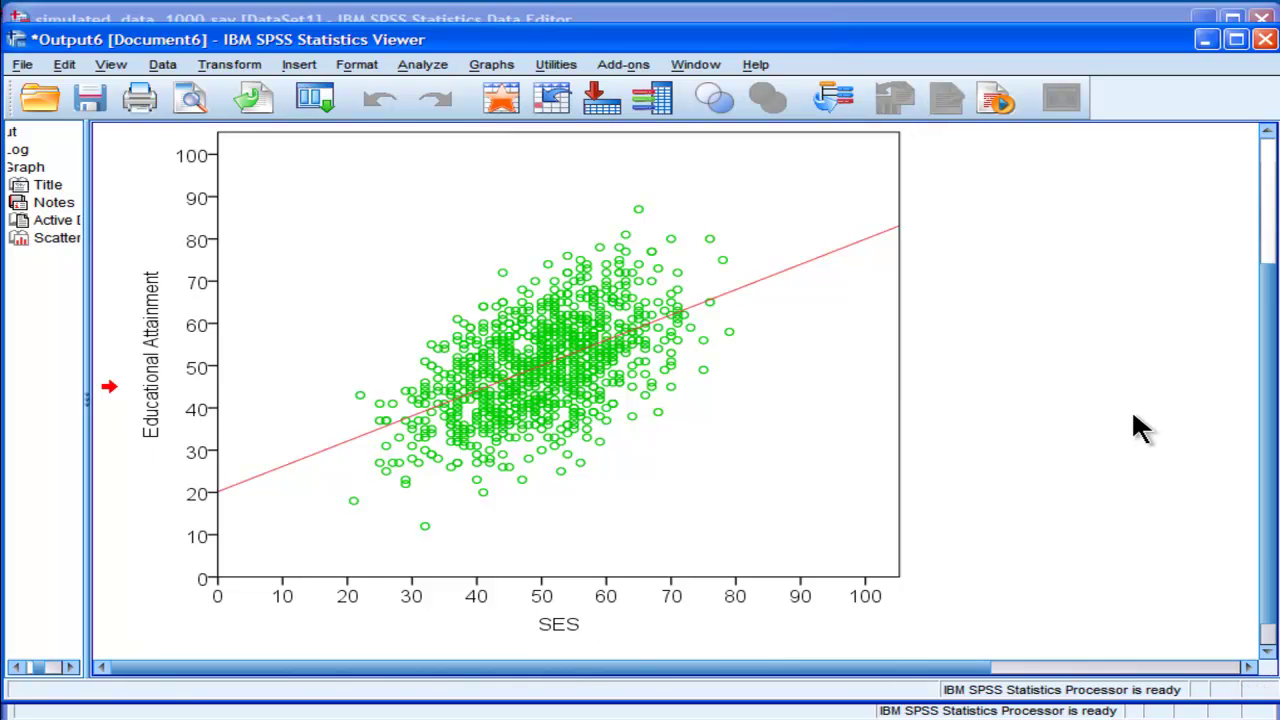
{"action": "left_click", "coordinate": [568, 640]}
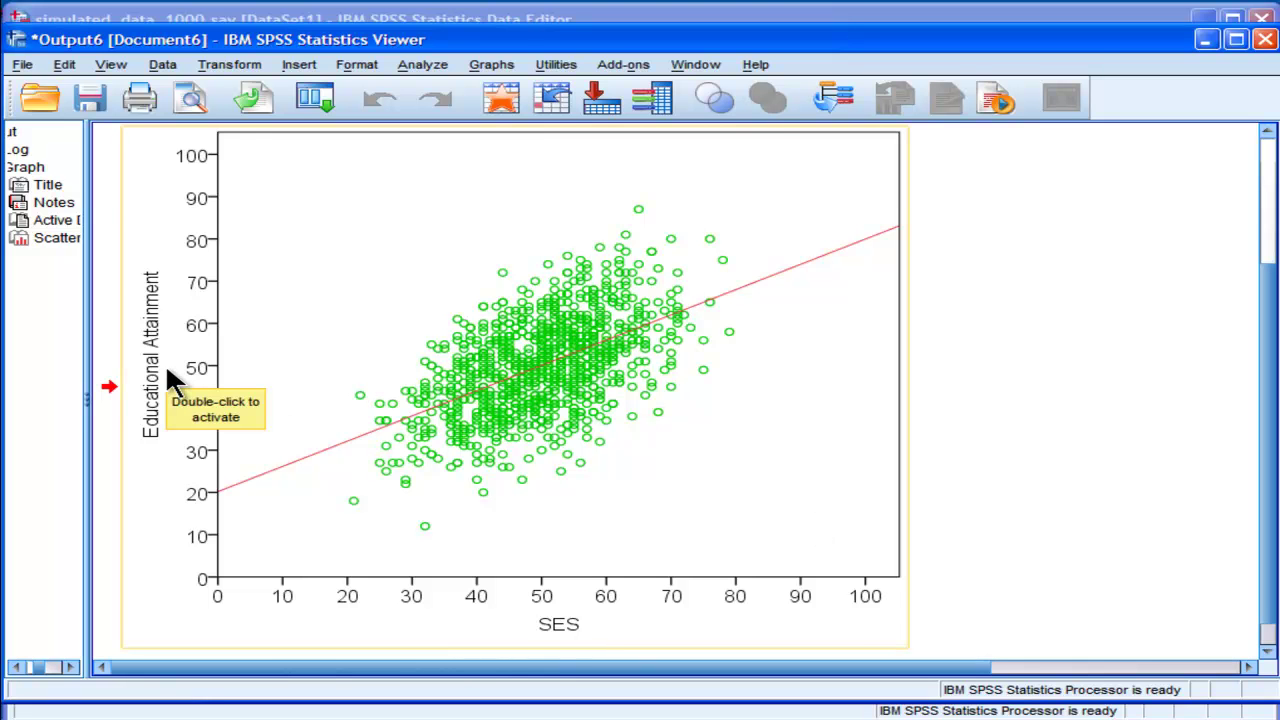
{"action": "left_click", "coordinate": [1140, 444]}
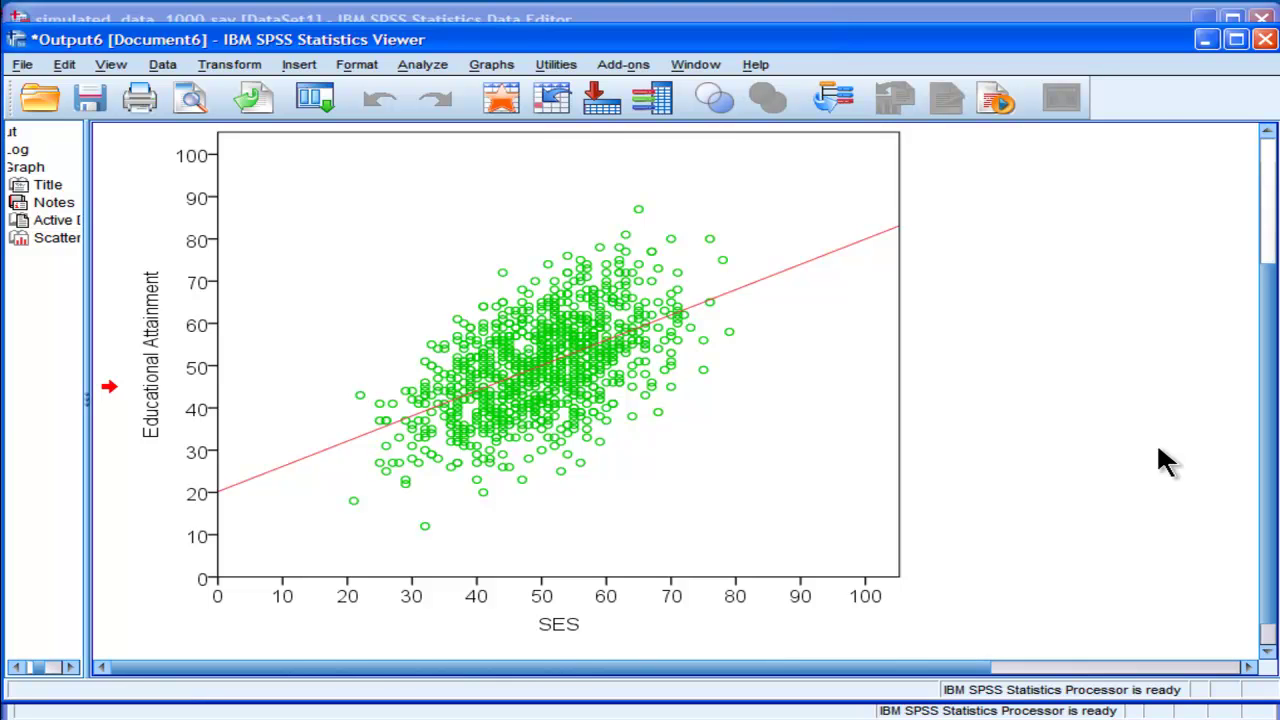
{"action": "left_click", "coordinate": [1157, 448]}
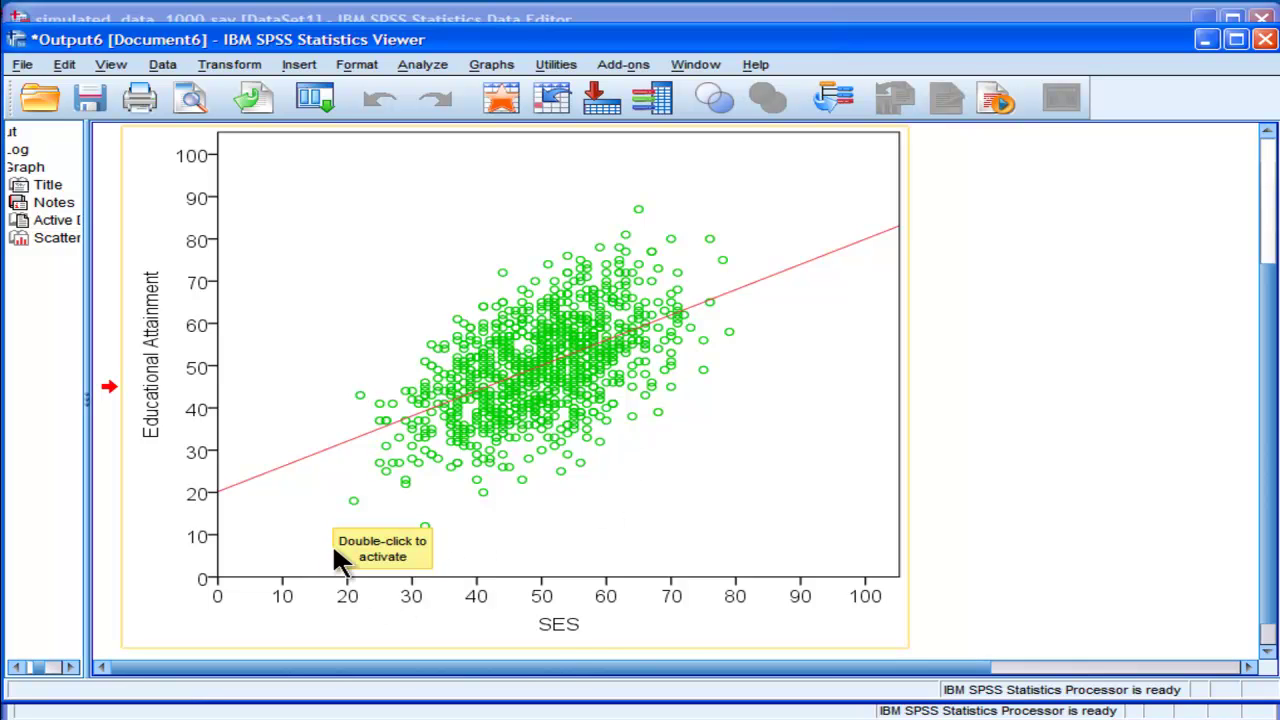
Step: Set the SES axis range to minimum 10 and maximum 80
{"action": "double_click", "coordinate": [288, 596]}
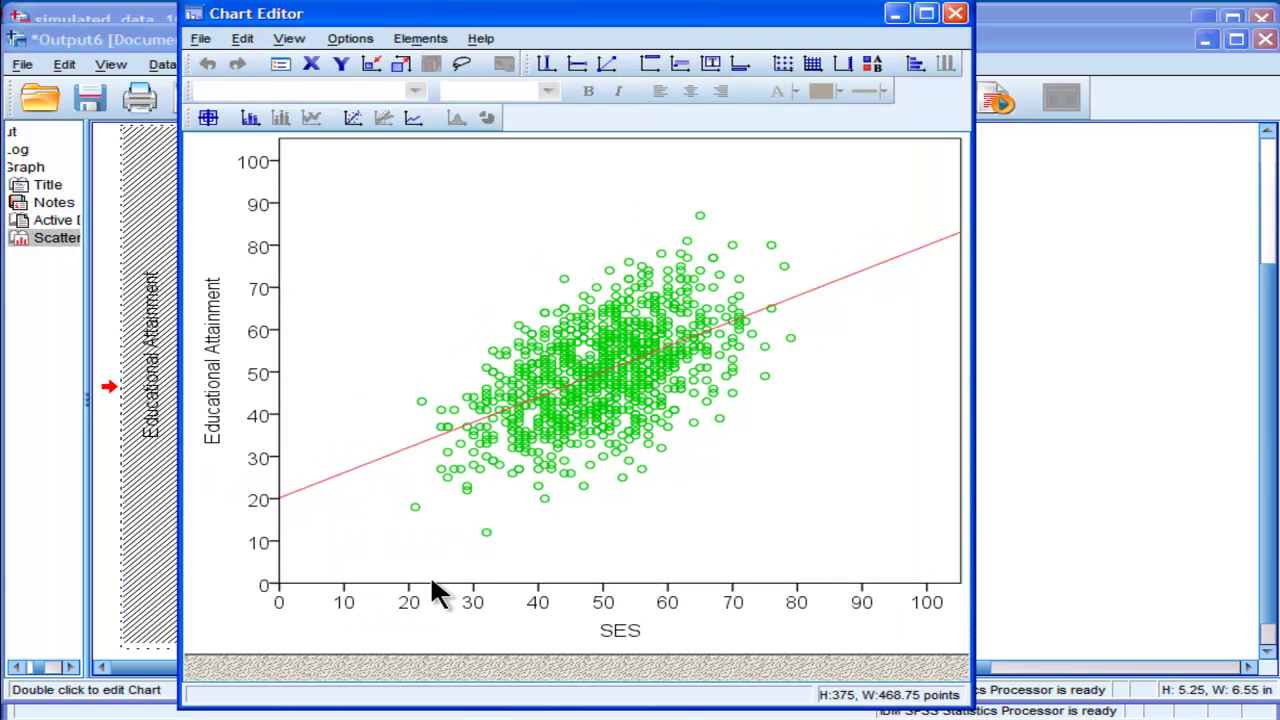
{"action": "double_click", "coordinate": [432, 586]}
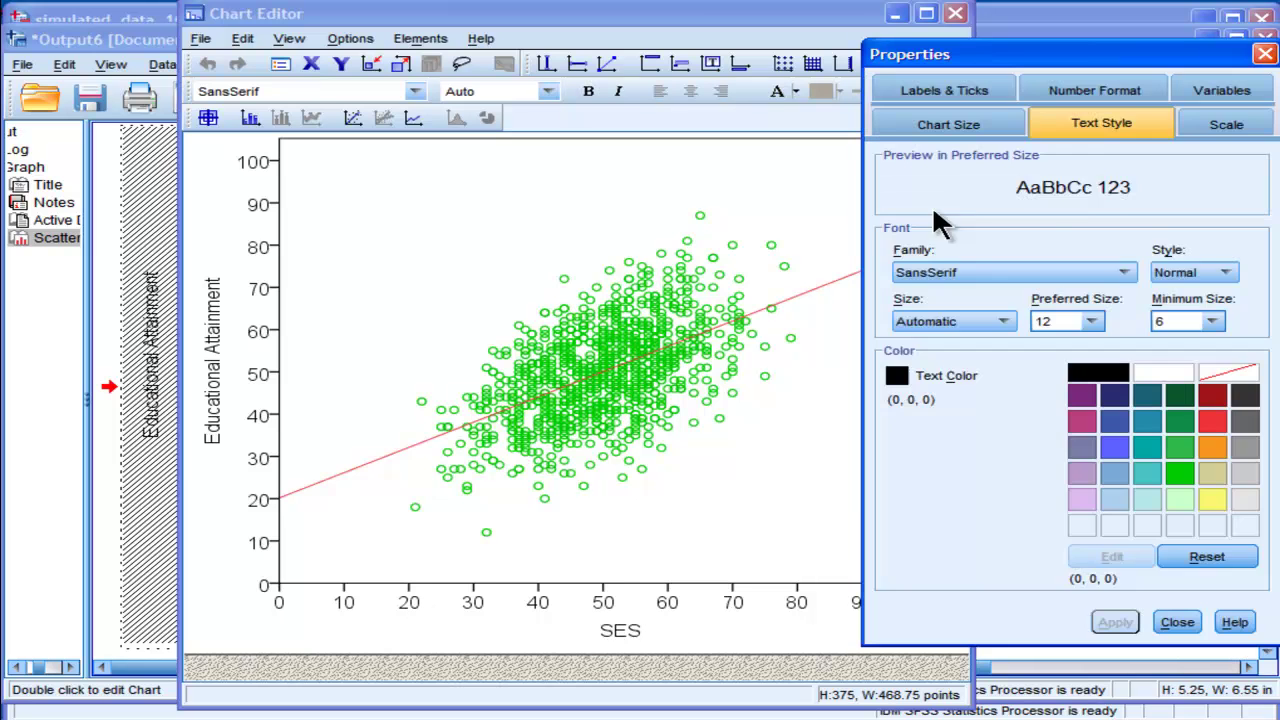
{"action": "left_click", "coordinate": [1225, 125]}
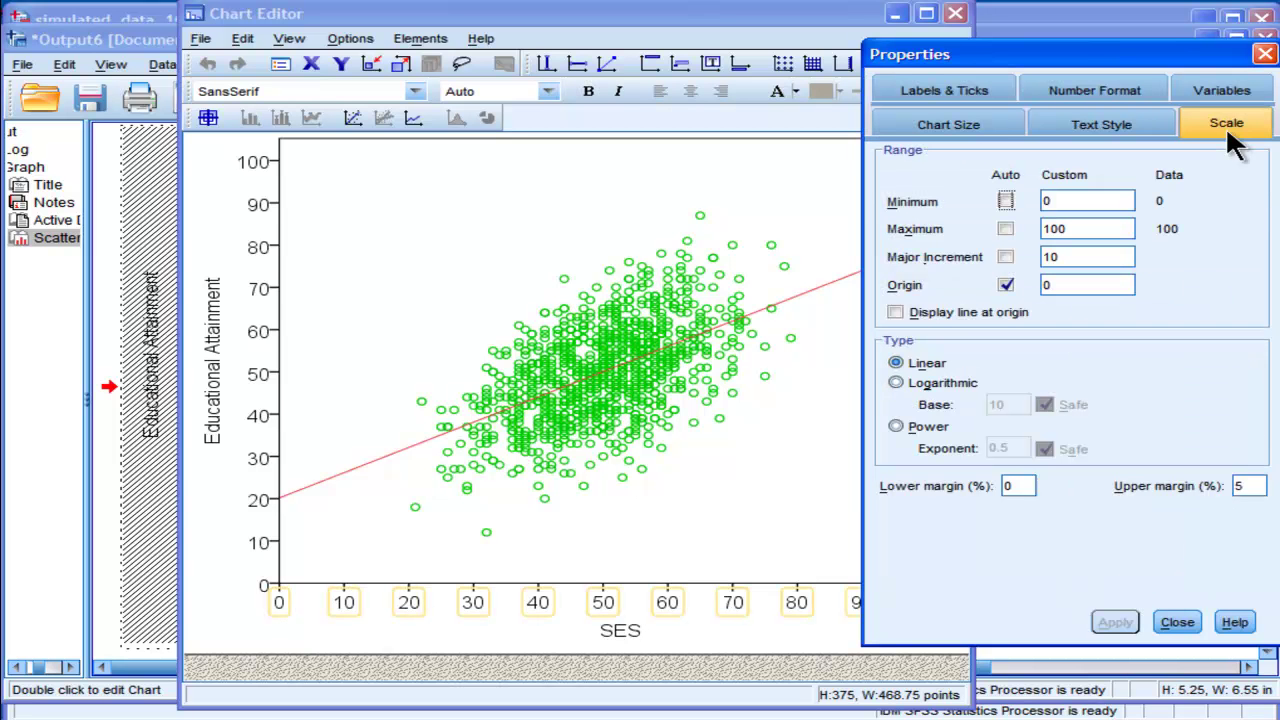
{"action": "double_click", "coordinate": [1055, 202]}
{"action": "type", "text": "10"}
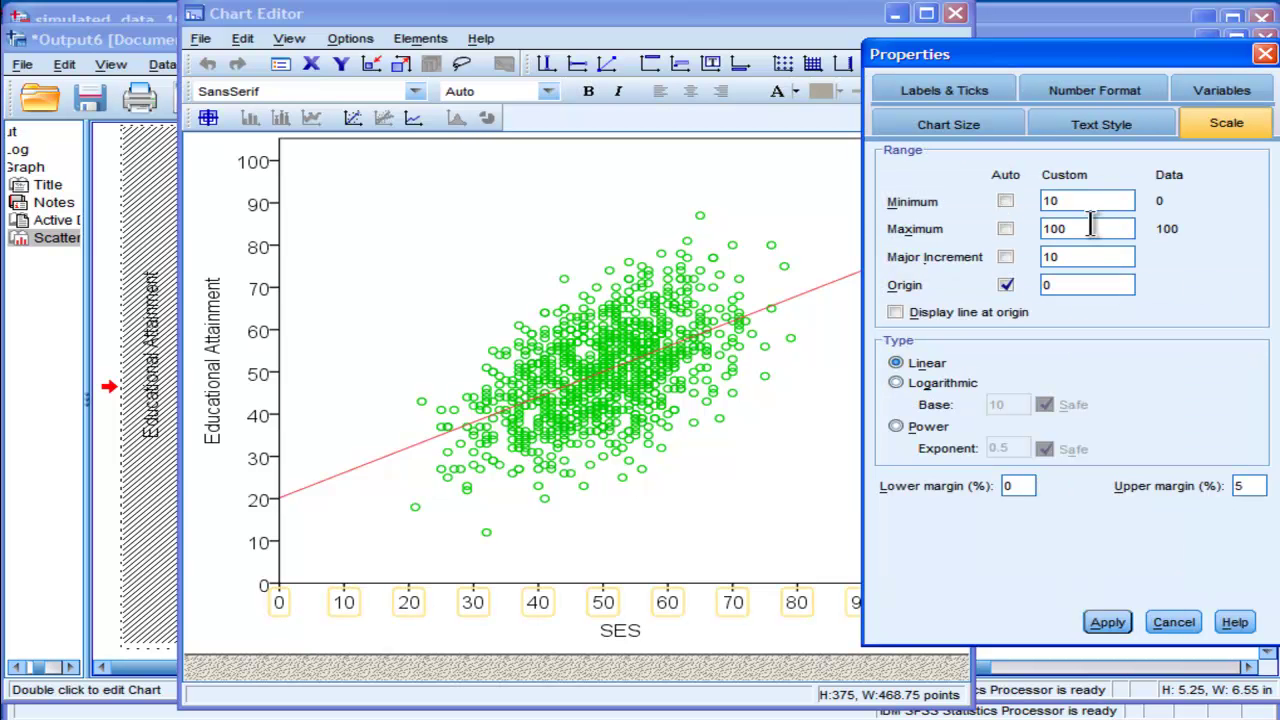
{"action": "double_click", "coordinate": [1092, 228]}
{"action": "type", "text": "80"}
{"action": "left_click", "coordinate": [1112, 621]}
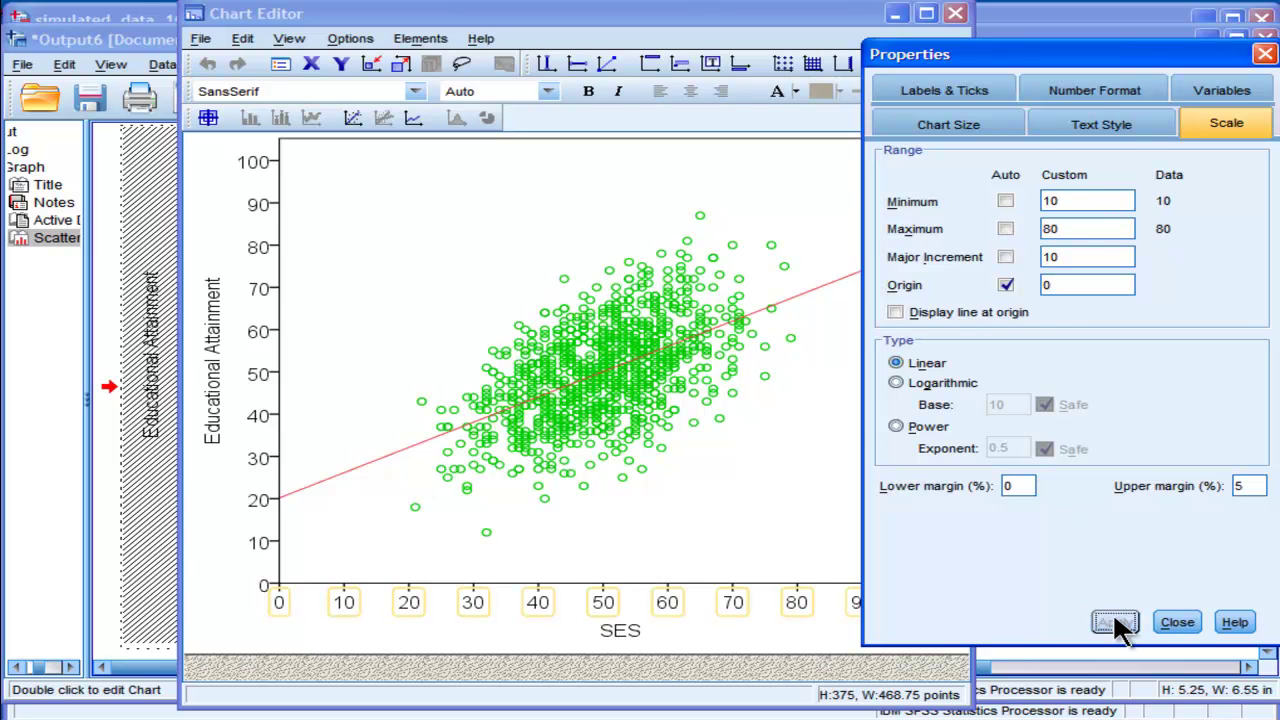
Step: Set the Educational Attainment axis range to minimum 10 and custom maximum 80
{"action": "left_click", "coordinate": [258, 505]}
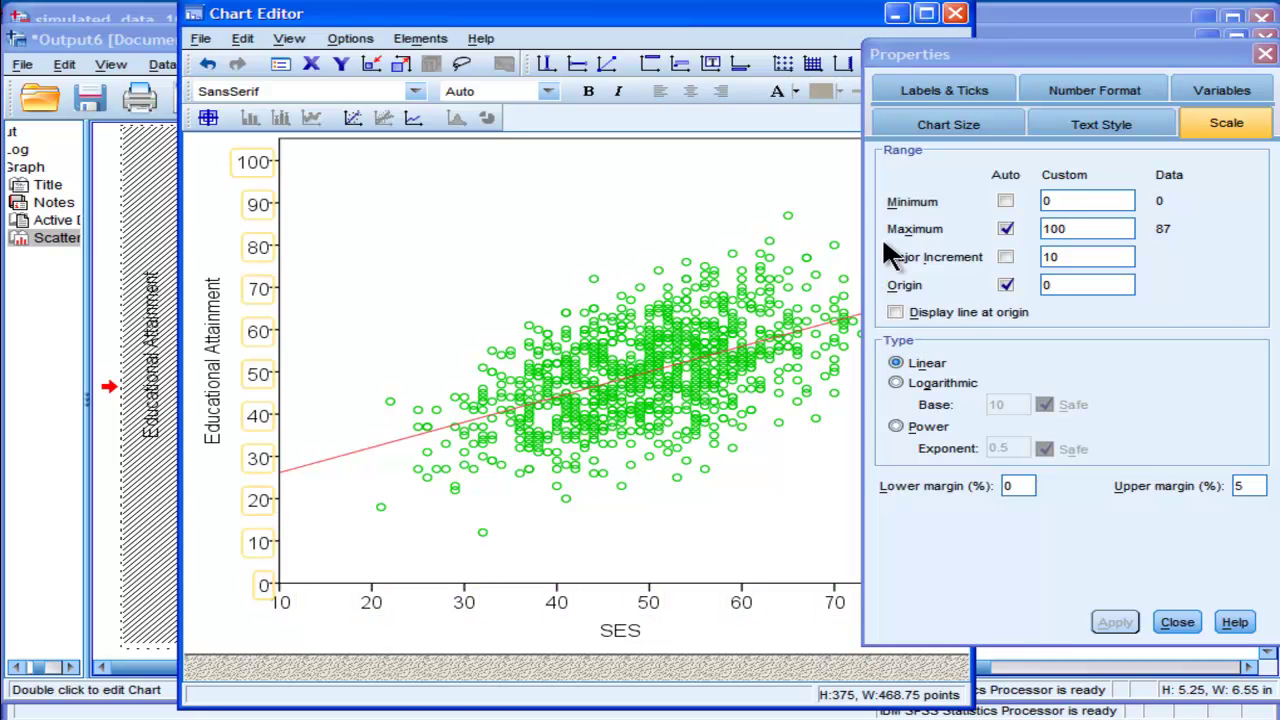
{"action": "double_click", "coordinate": [1062, 201]}
{"action": "type", "text": "10"}
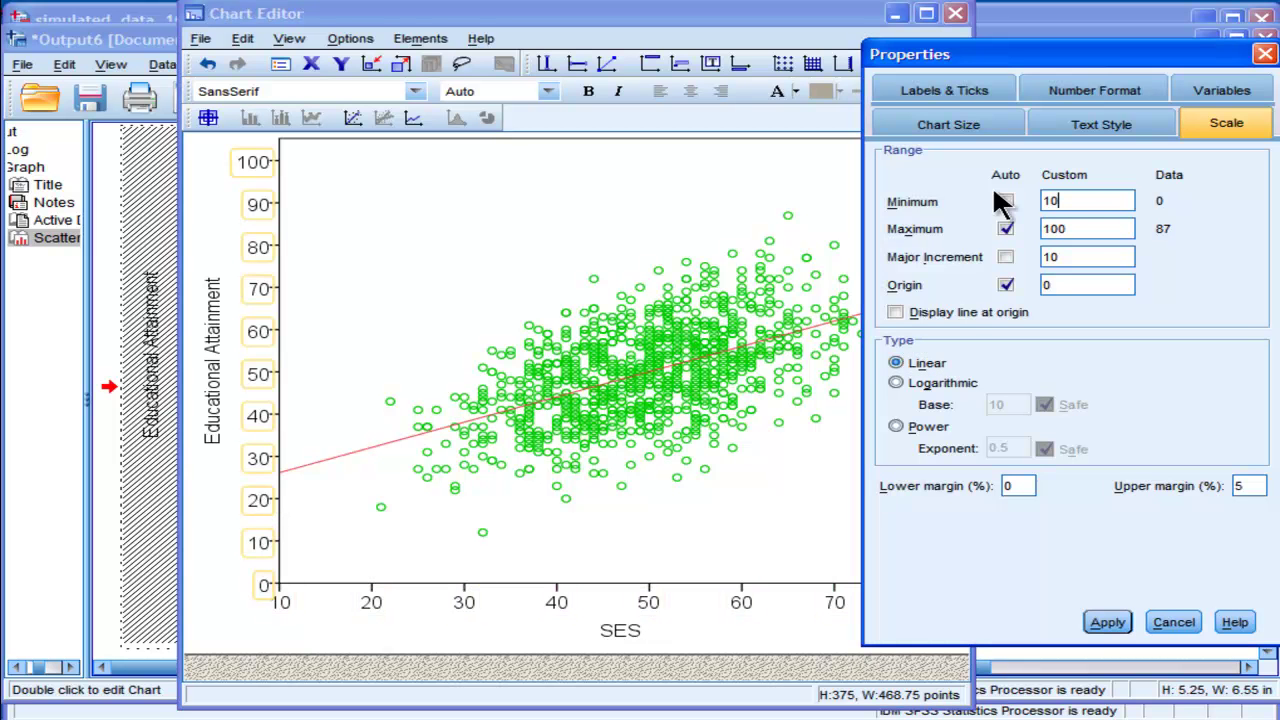
{"action": "left_click", "coordinate": [1005, 228]}
{"action": "type", "text": "80"}
{"action": "left_click", "coordinate": [1106, 624]}
{"action": "left_click", "coordinate": [1190, 626]}
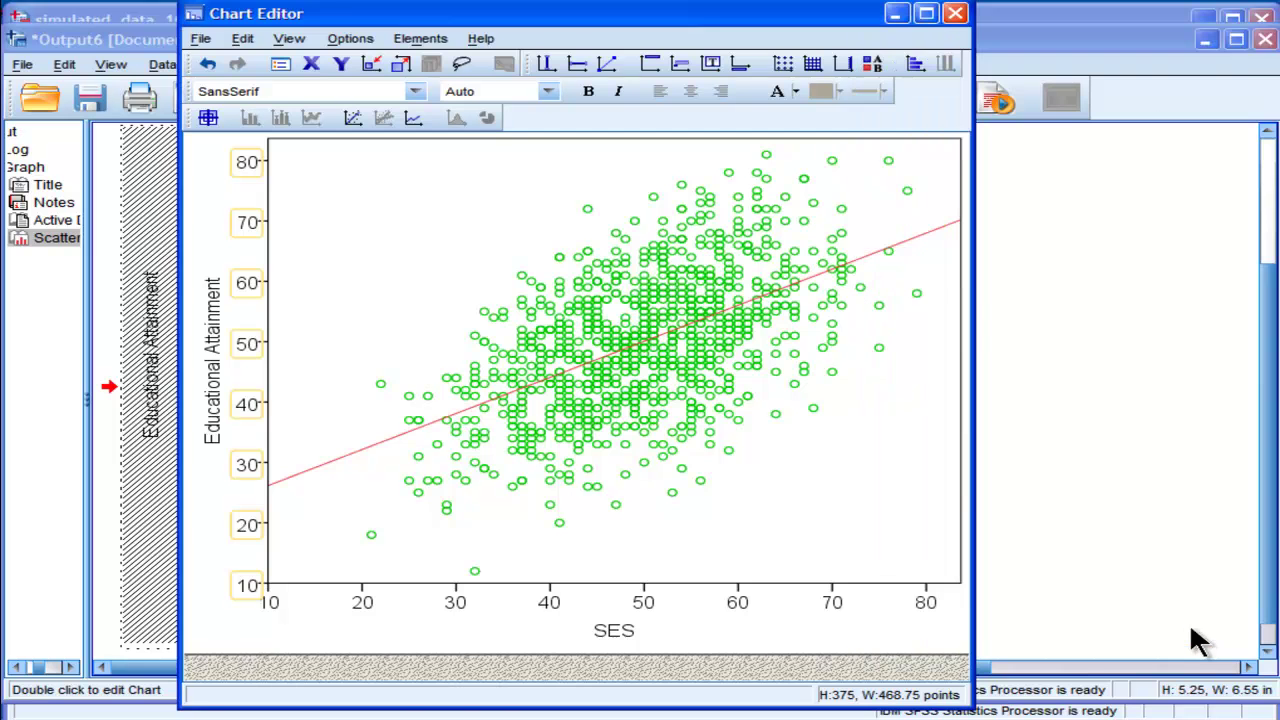
Step: Reopen the scatterplot in the Chart Editor and change the SES axis minimum to 20
{"action": "left_click", "coordinate": [955, 13]}
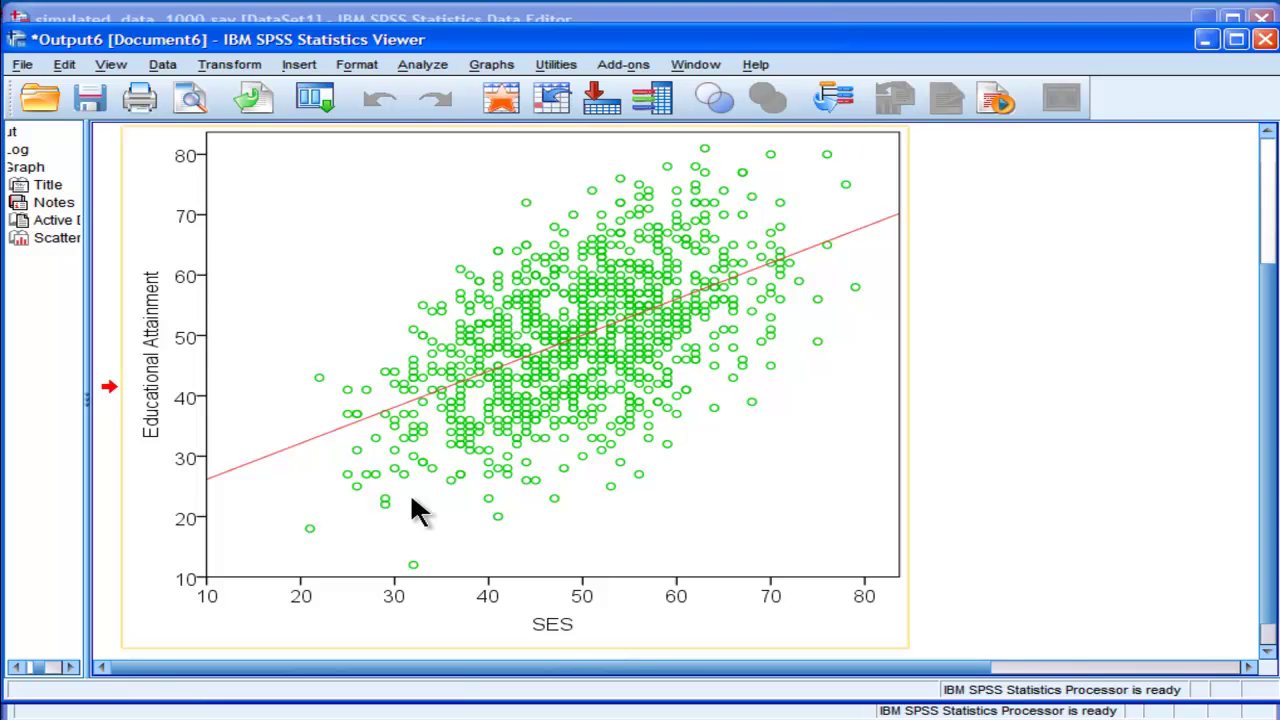
{"action": "left_click", "coordinate": [303, 588]}
{"action": "double_click", "coordinate": [303, 588]}
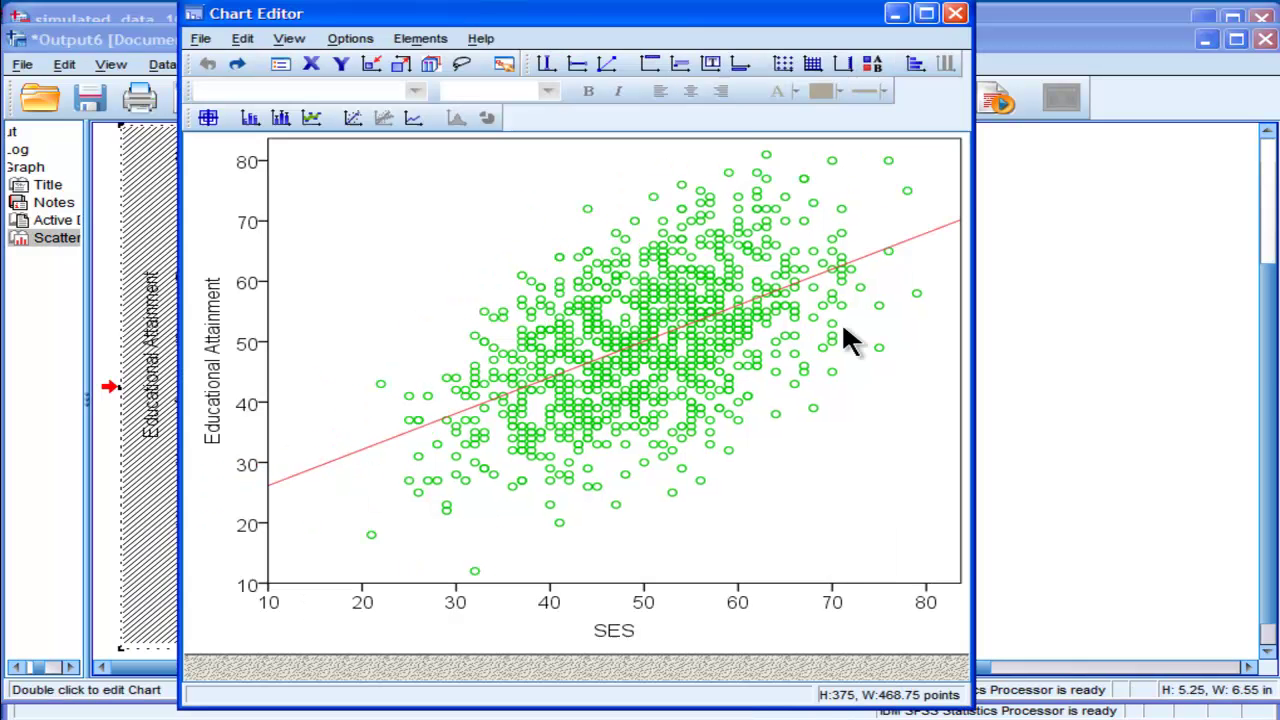
{"action": "double_click", "coordinate": [364, 604]}
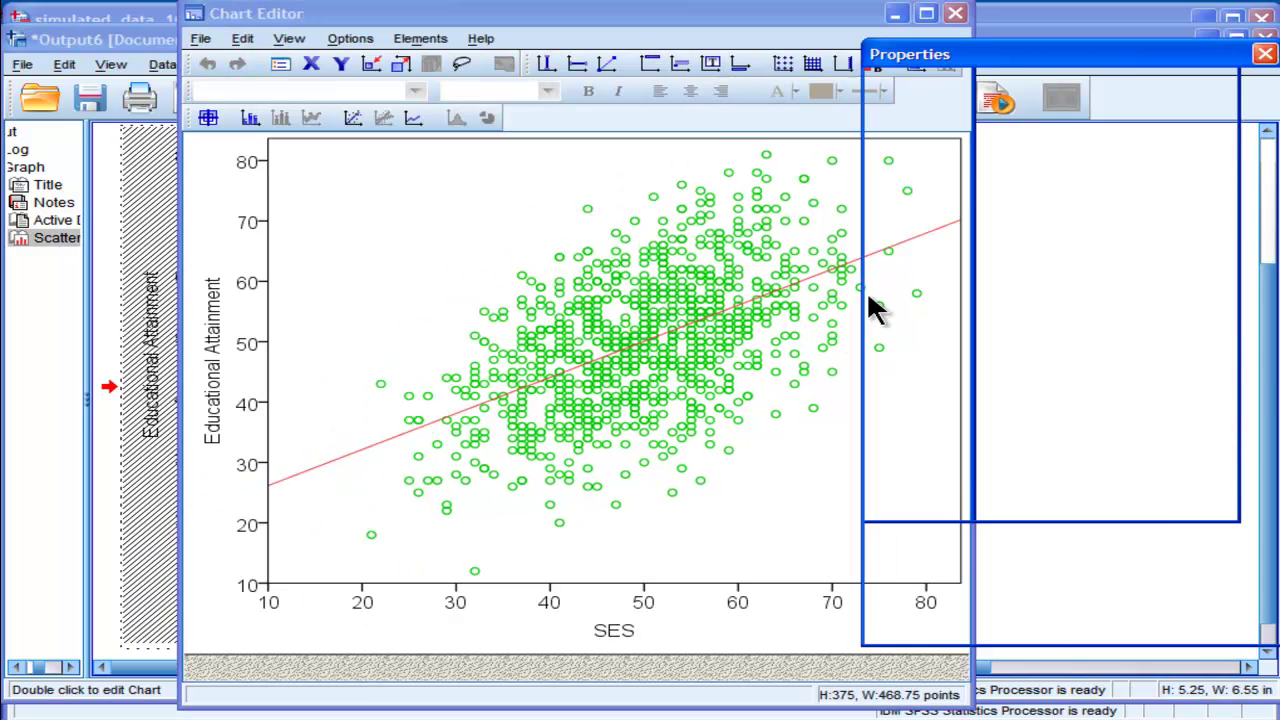
{"action": "left_click", "coordinate": [1250, 124]}
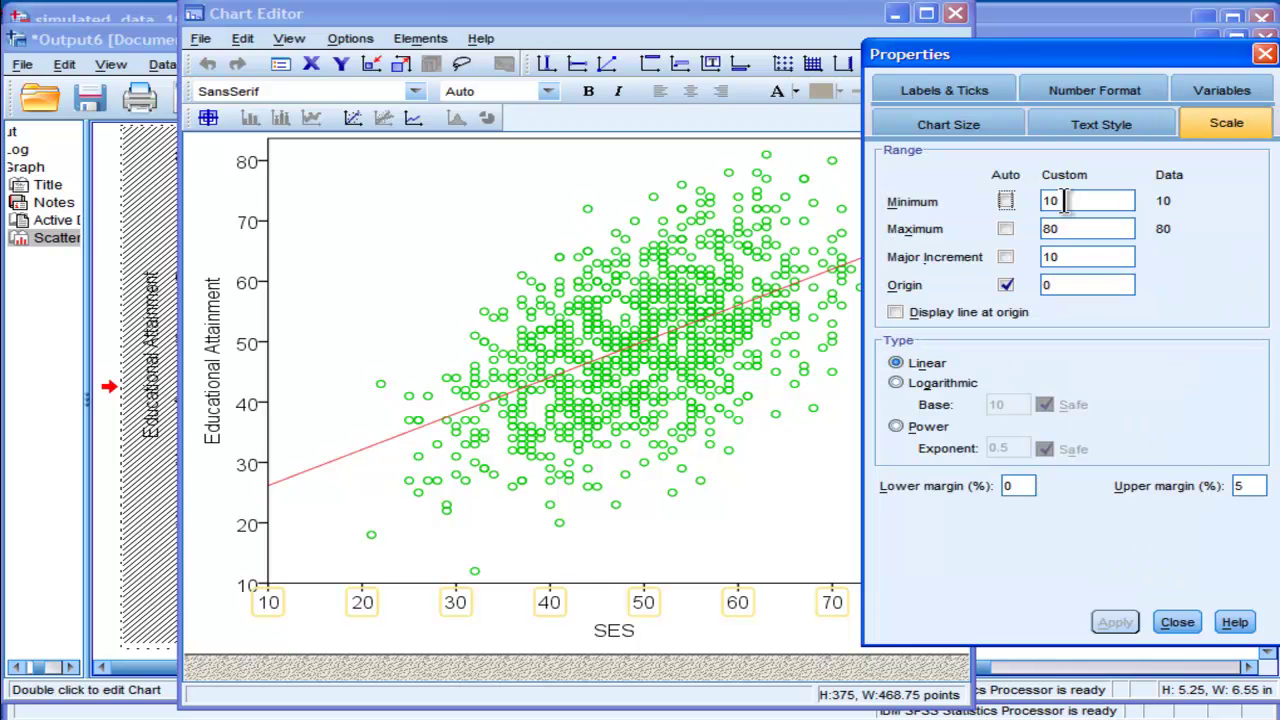
{"action": "left_click_drag", "start_coordinate": [1062, 201], "coordinate": [1028, 201]}
{"action": "type", "text": "20"}
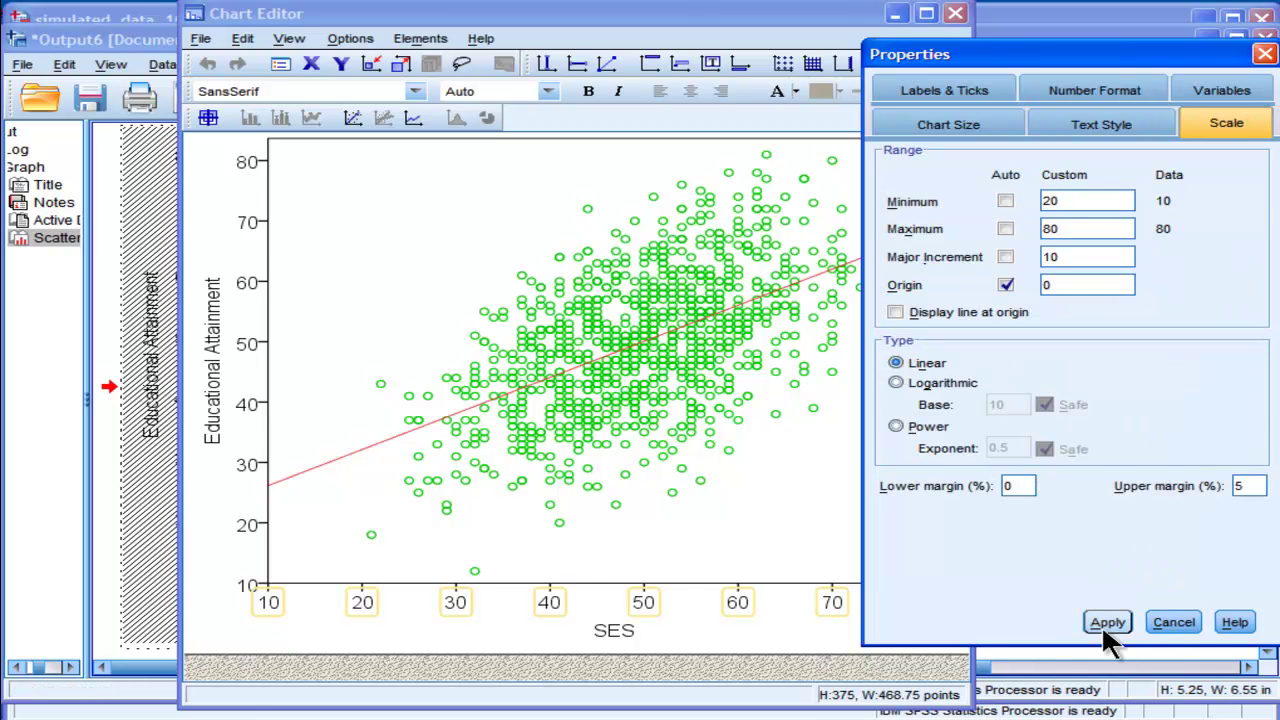
{"action": "left_click", "coordinate": [1108, 618]}
{"action": "left_click", "coordinate": [1176, 625]}
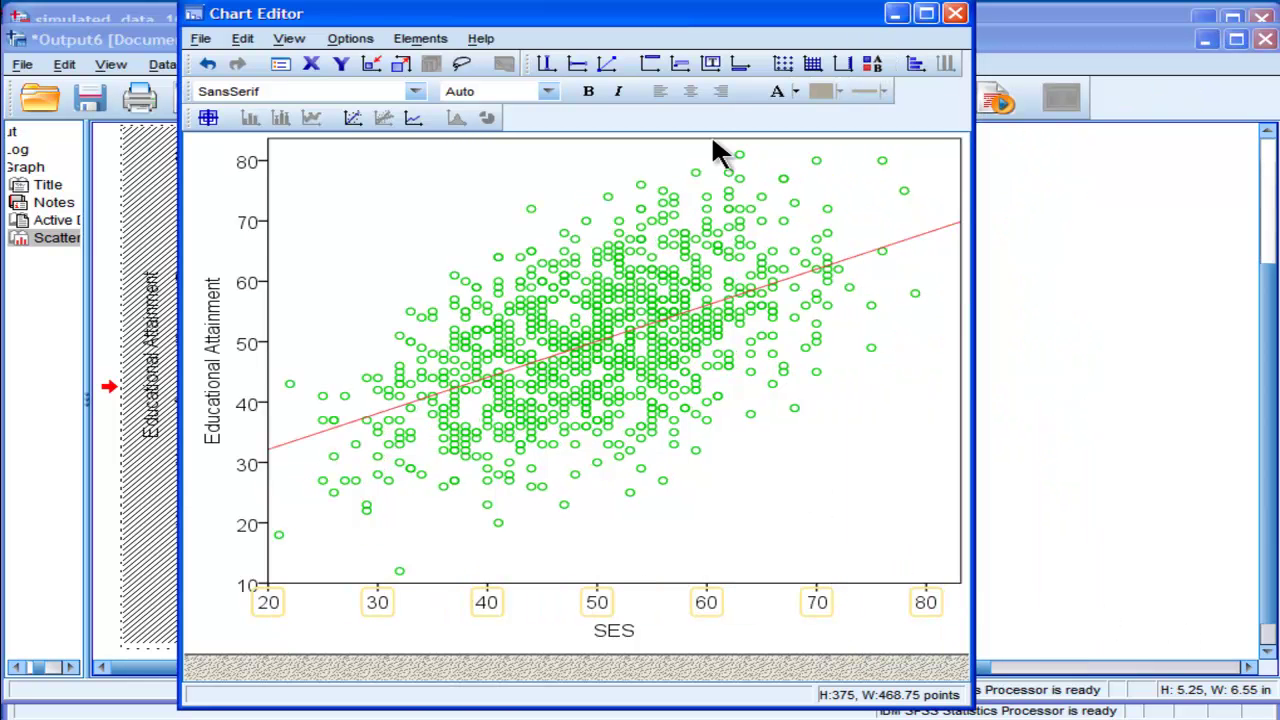
Step: Exit the Chart Editor and view the revised scatterplot with SES 20–80 and Educational Attainment 10–80
{"action": "left_click", "coordinate": [955, 14]}
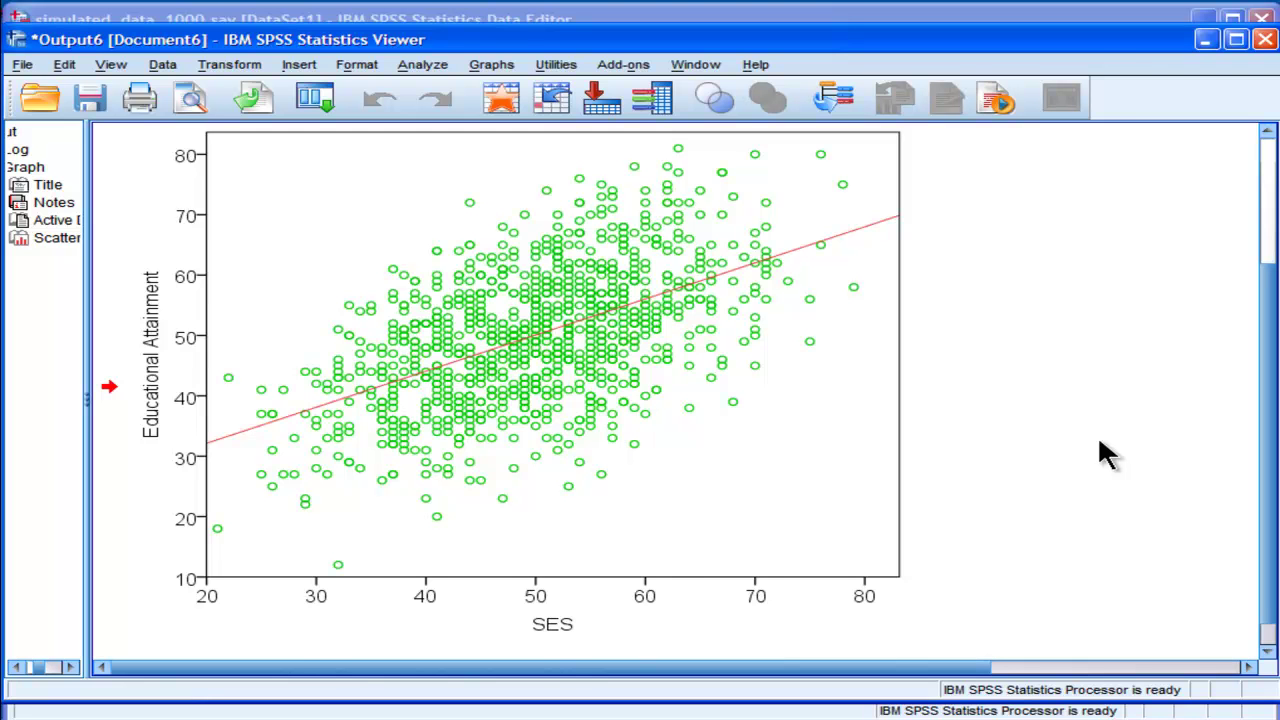
{"action": "left_click", "coordinate": [689, 550]}
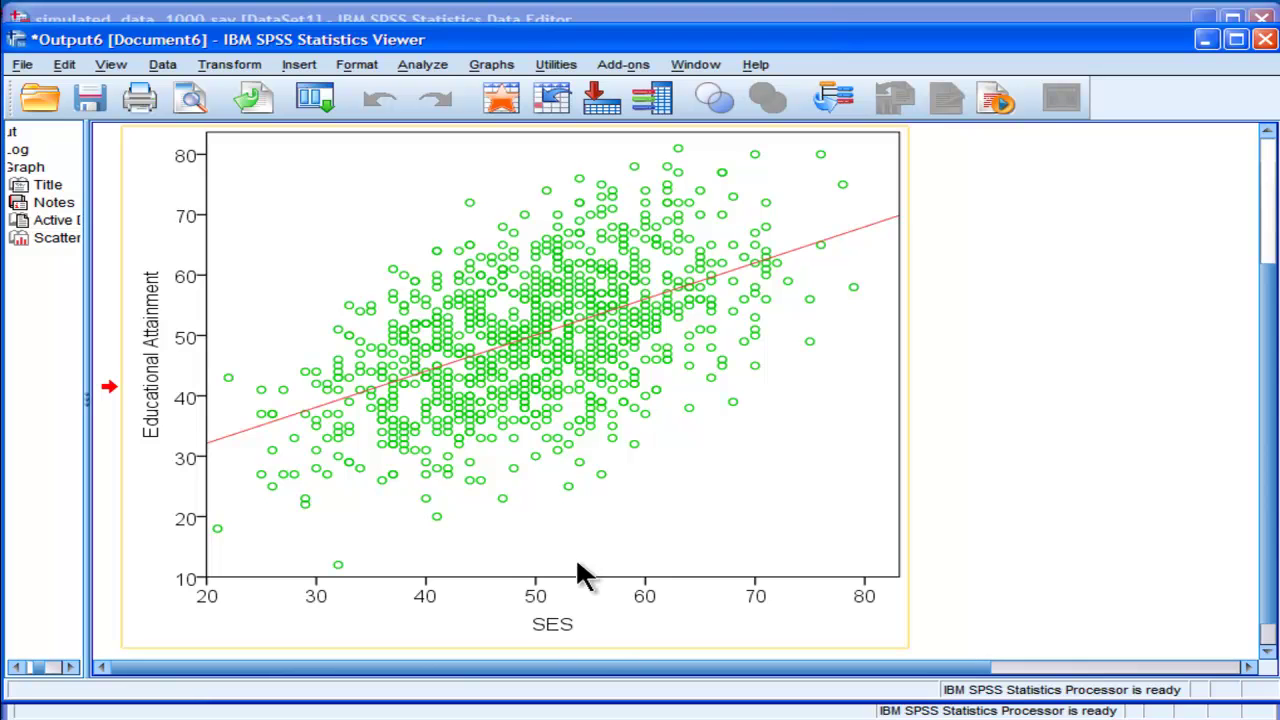
{"action": "left_click", "coordinate": [1050, 550]}
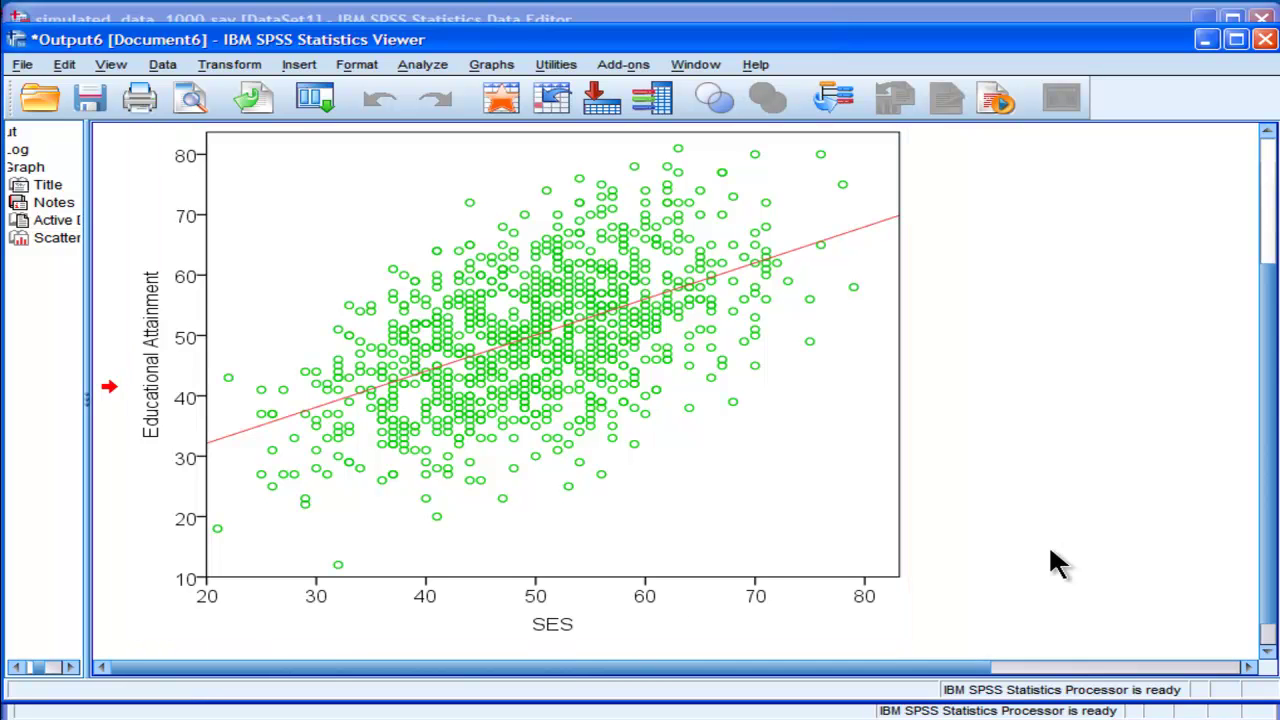